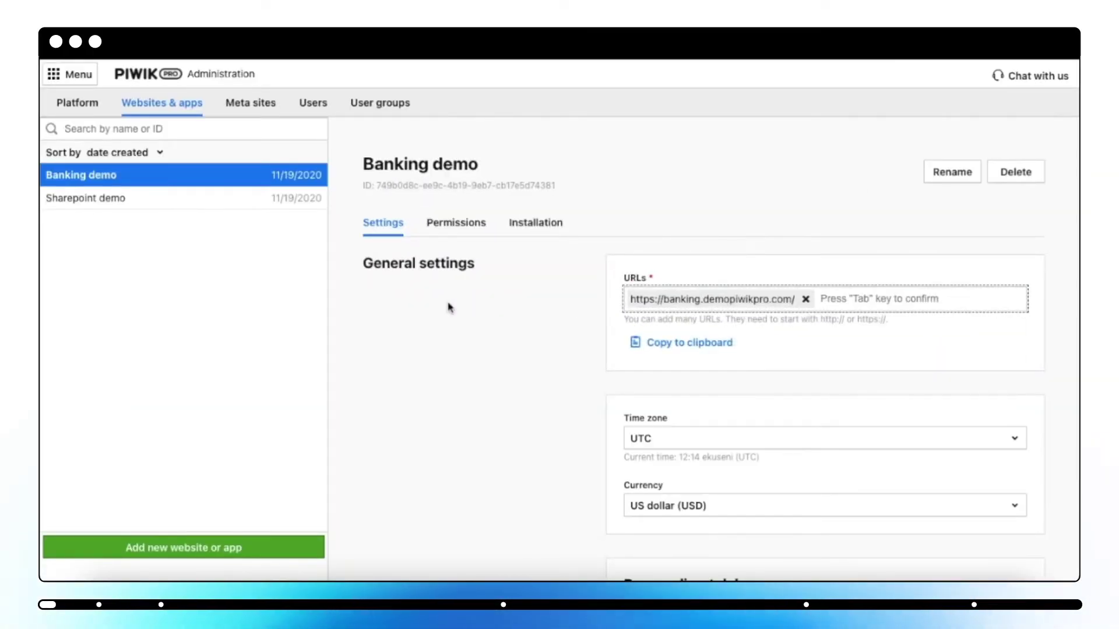
# View the Banking demo site's installation container code, then switch to the Users list.
pyautogui.click(547, 226)
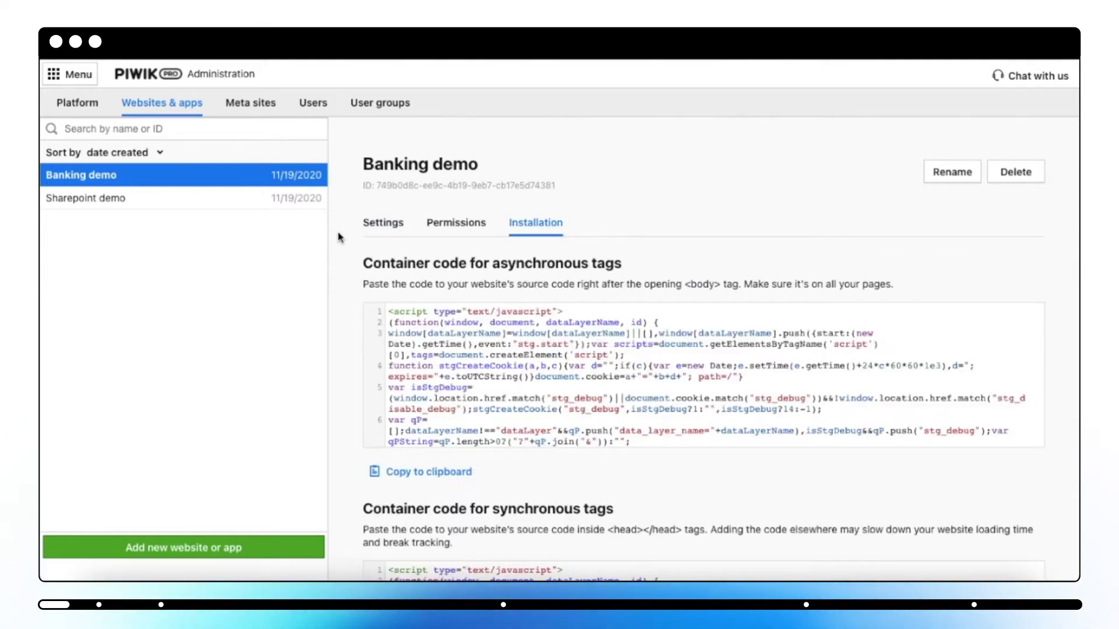
pyautogui.click(314, 106)
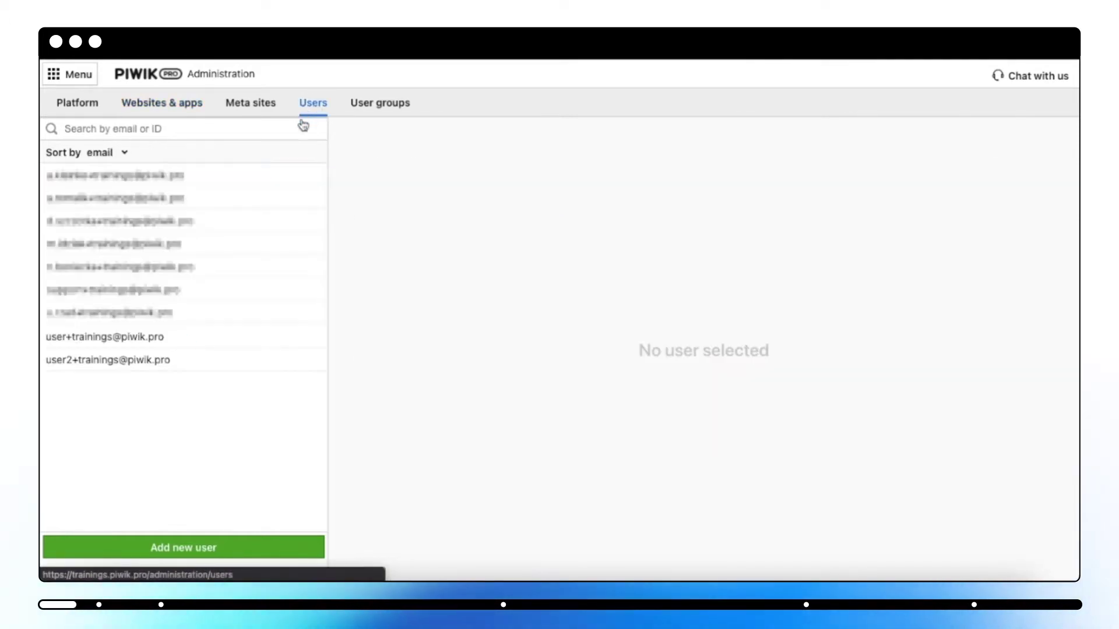
# Review a trainee user's profile and module privileges, then go to your own User panel from the main menu.
pyautogui.click(261, 334)
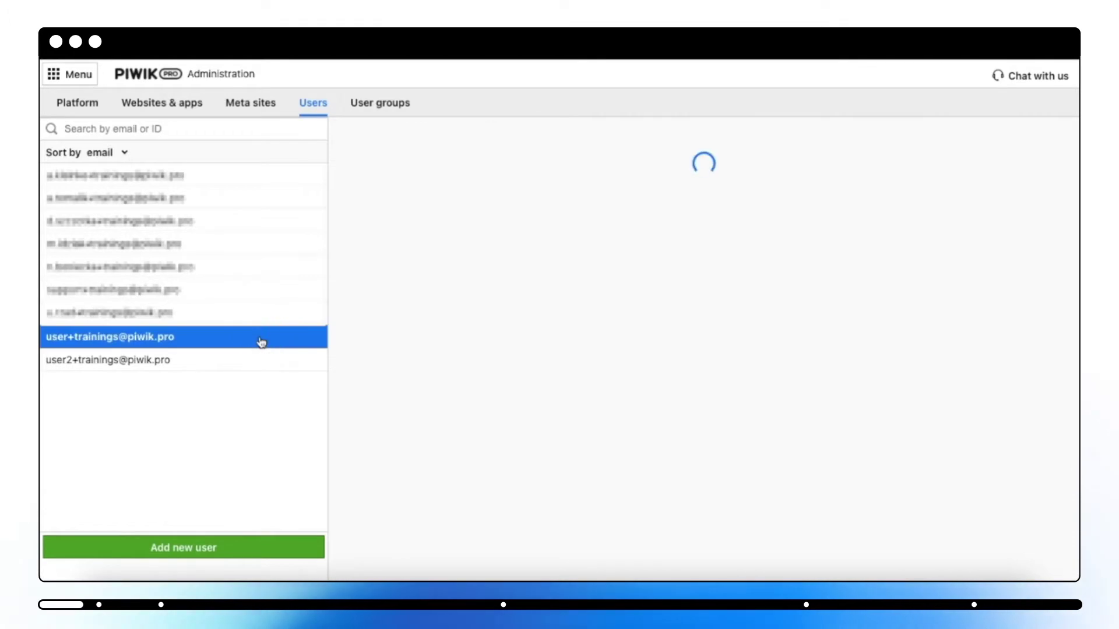
pyautogui.scroll(-5, 585, 374)
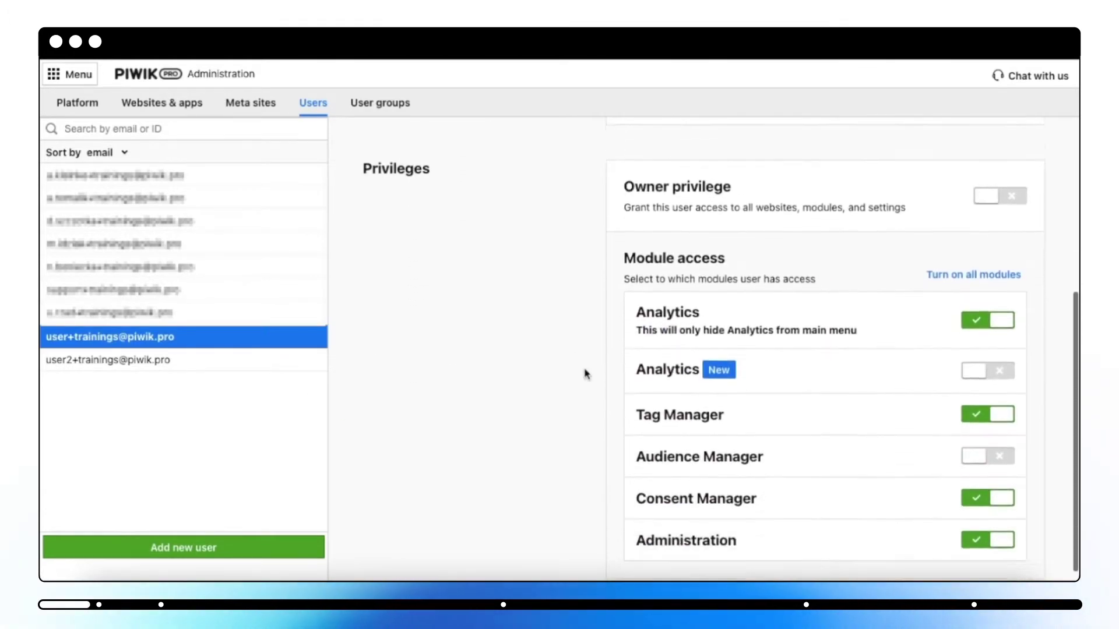
pyautogui.click(59, 84)
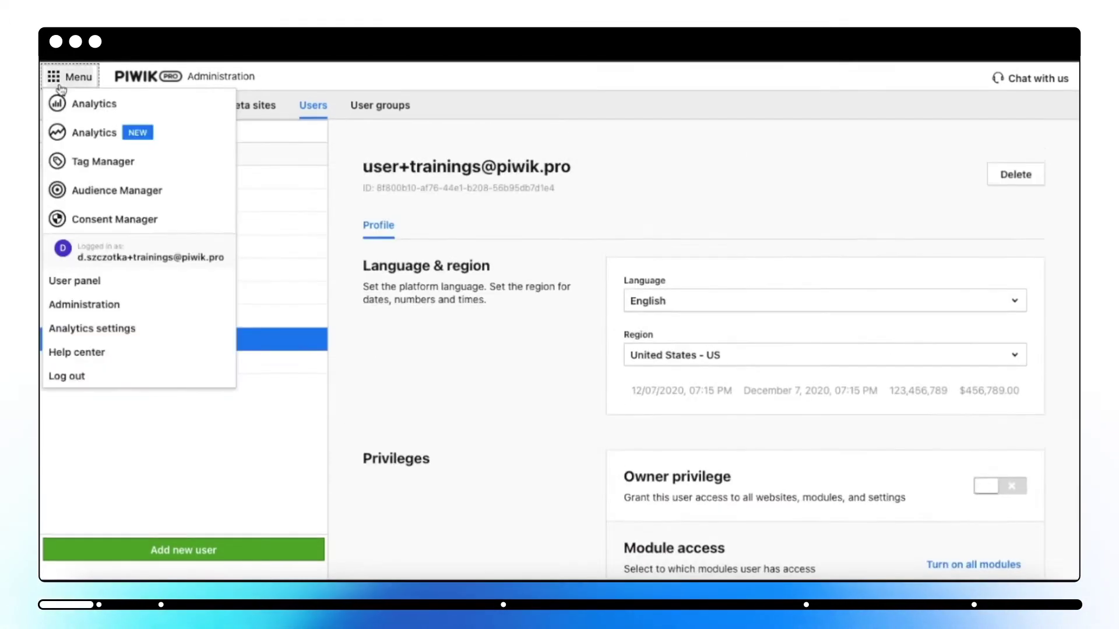
pyautogui.click(107, 285)
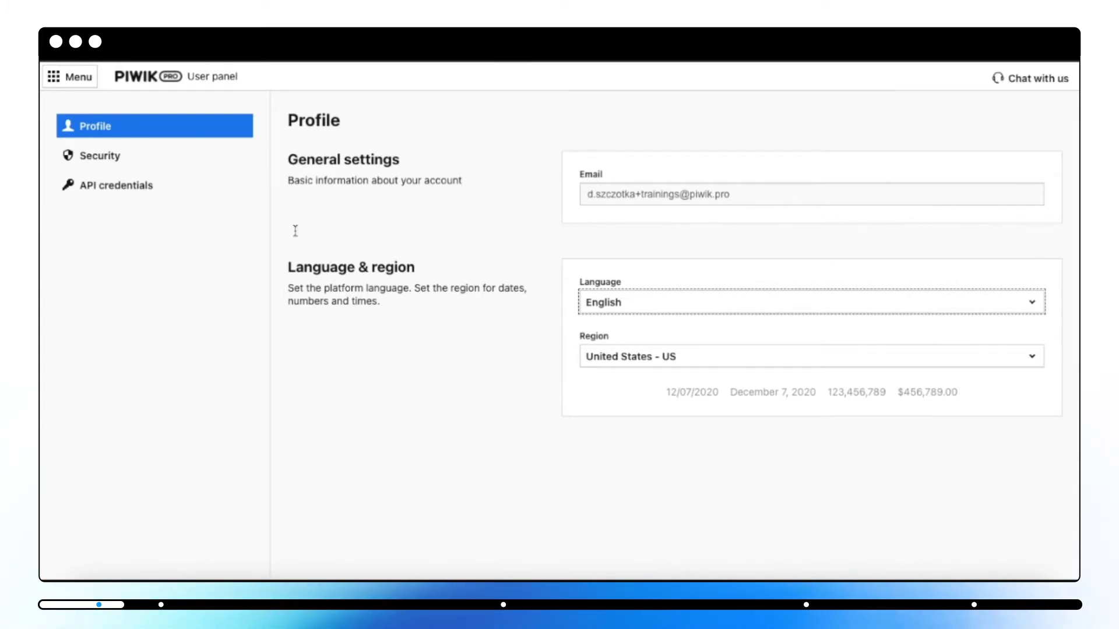
# Look over the Security password-change form and the empty API credentials page, then bring up the main menu.
pyautogui.click(212, 166)
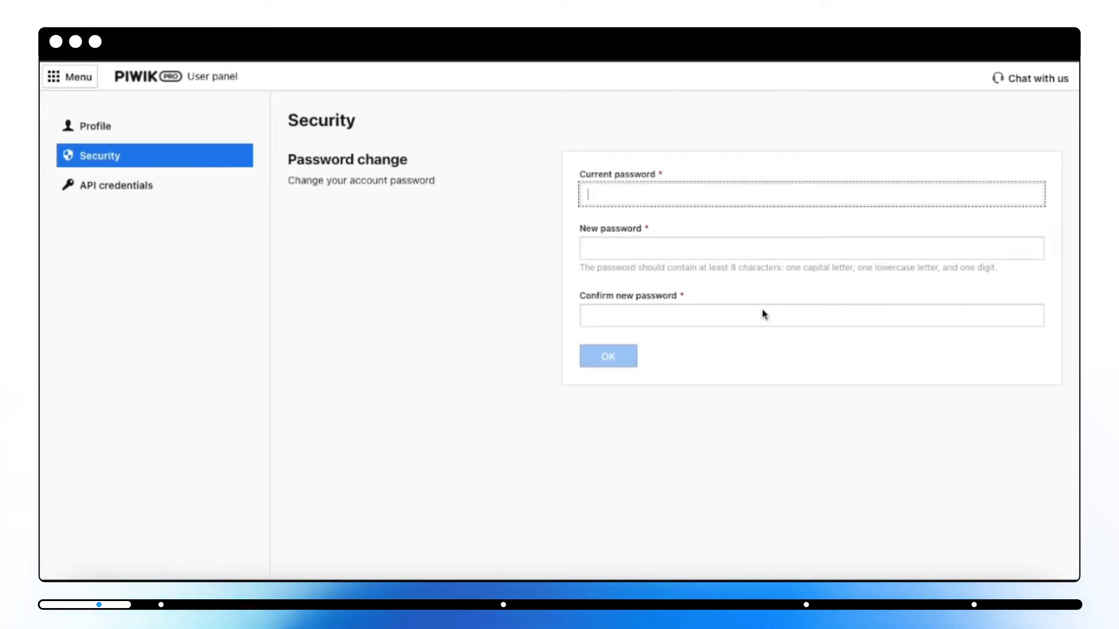
pyautogui.click(209, 185)
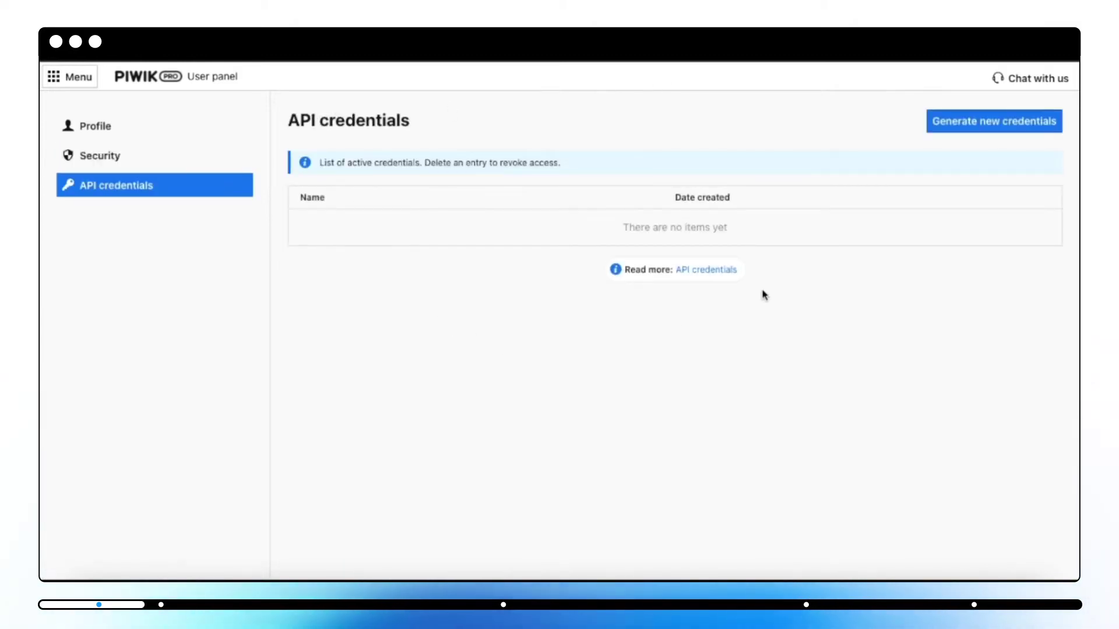
pyautogui.click(75, 76)
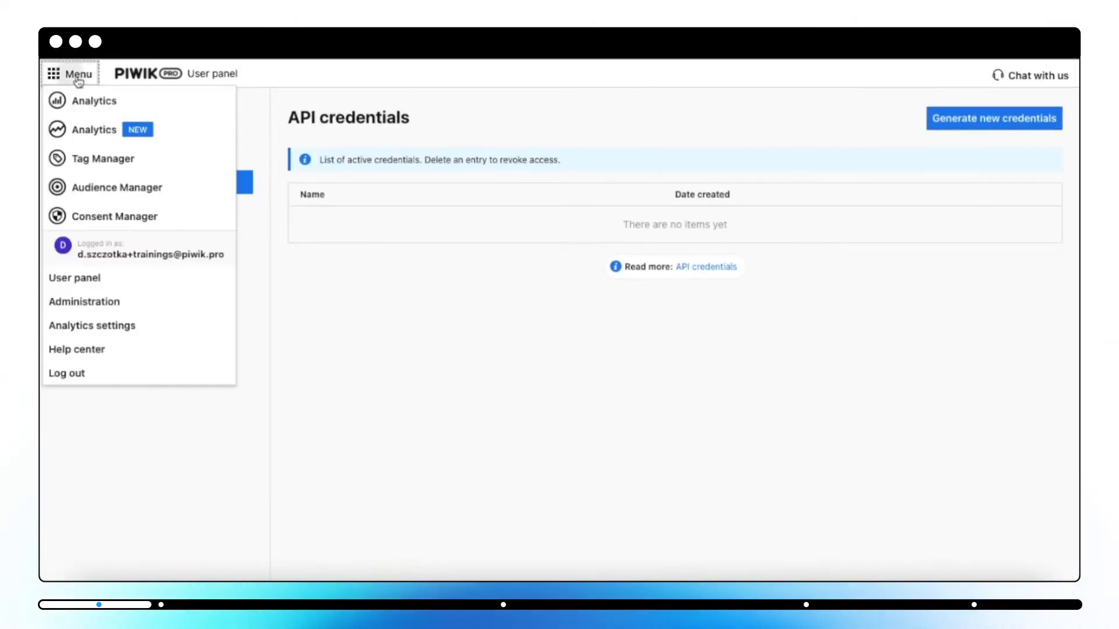
# Return to Administration and preview the opt-out form in the Opt-out generator.
pyautogui.click(105, 299)
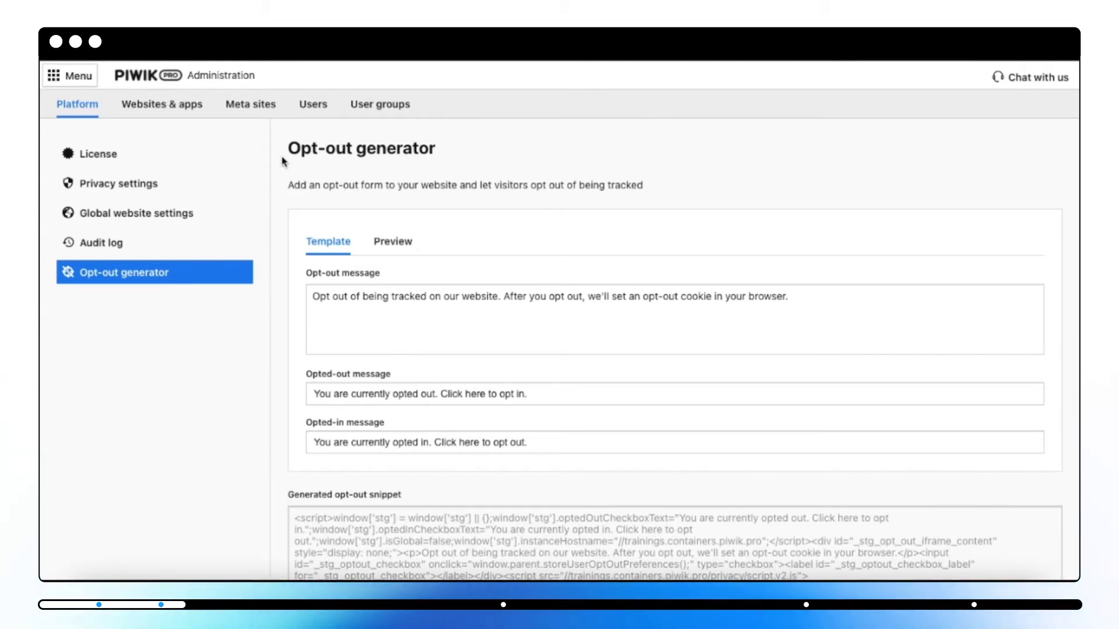
pyautogui.scroll(-3, 284, 161)
pyautogui.scroll(3, 283, 161)
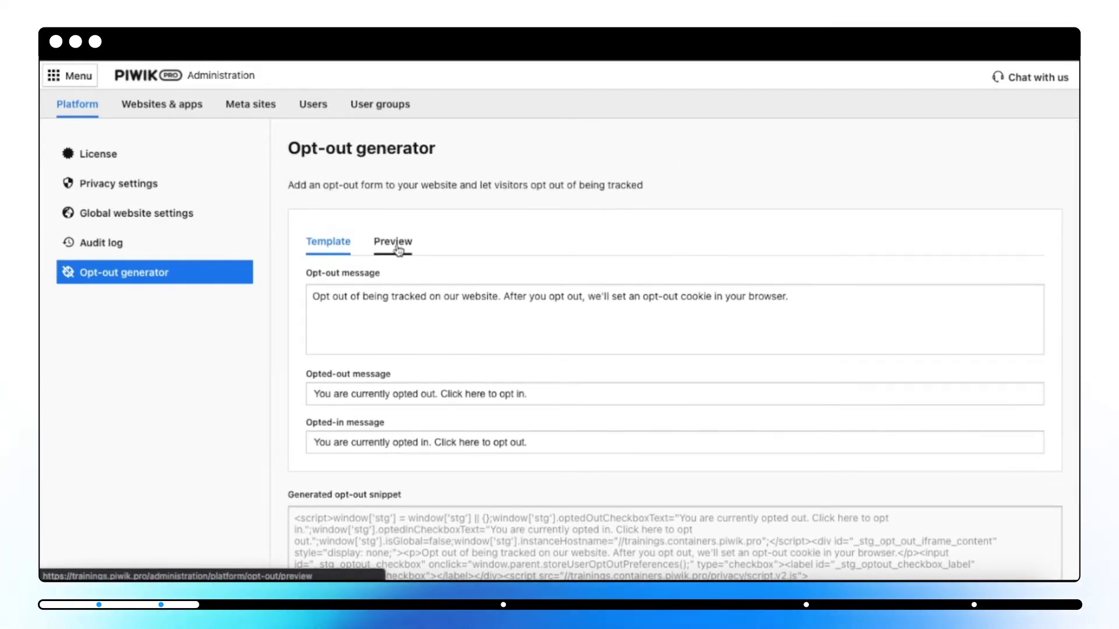
pyautogui.click(396, 249)
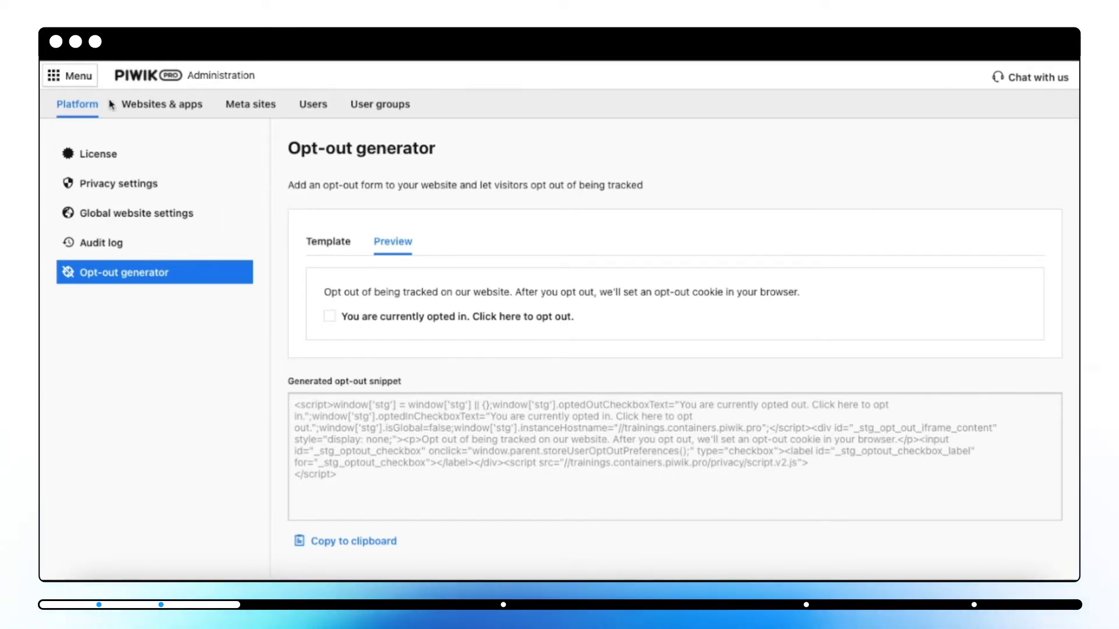
# Copy the generated opt-out snippet to the clipboard and go to the Audit log.
pyautogui.click(78, 80)
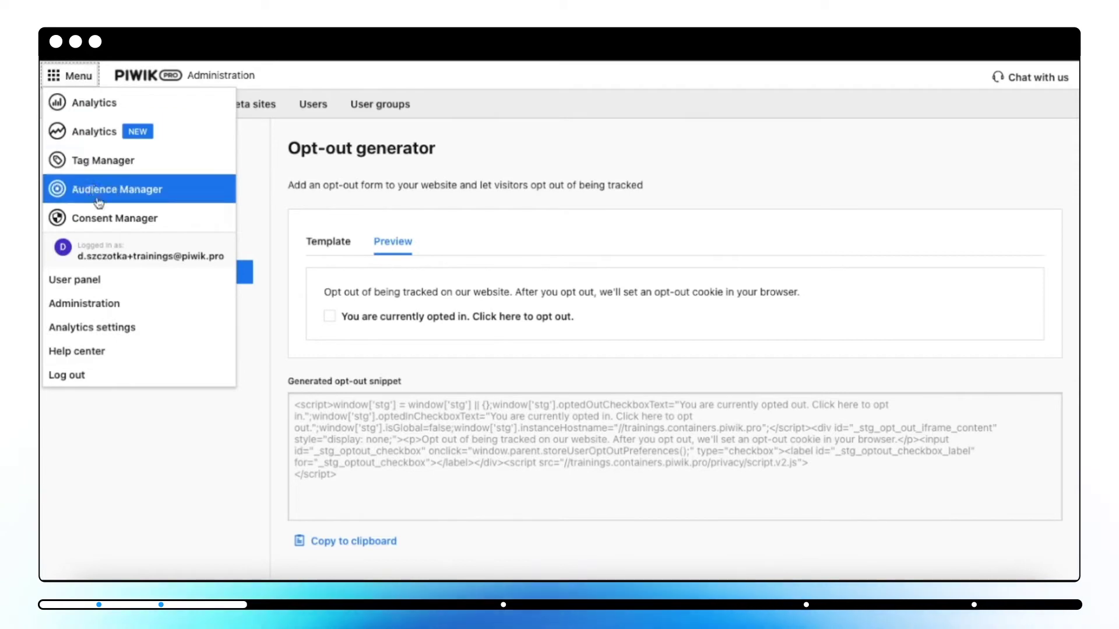
pyautogui.click(410, 166)
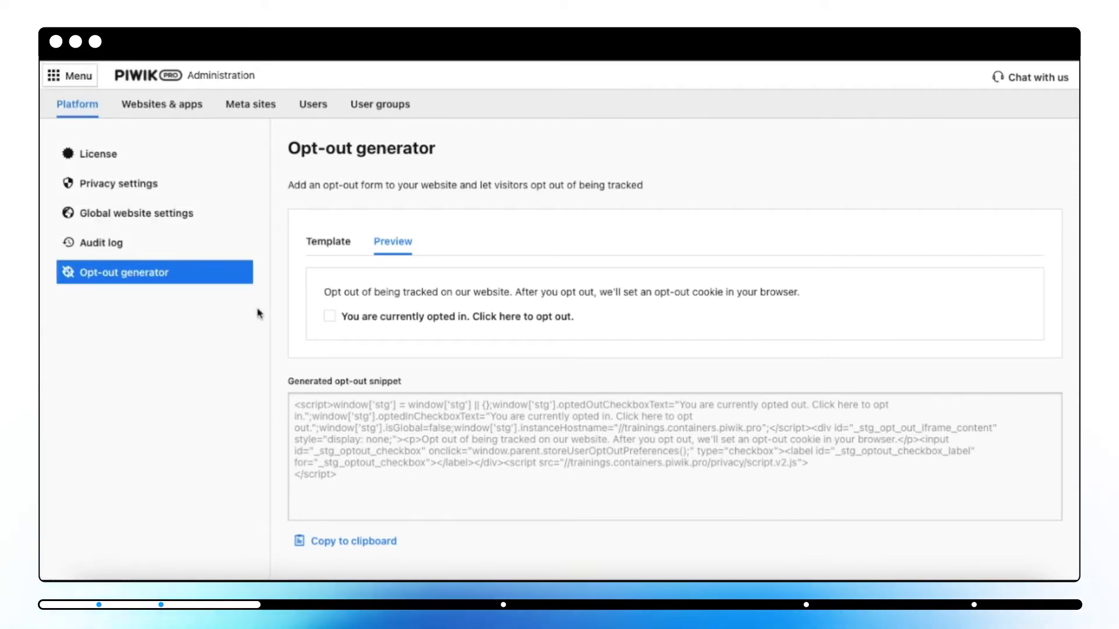
pyautogui.click(337, 541)
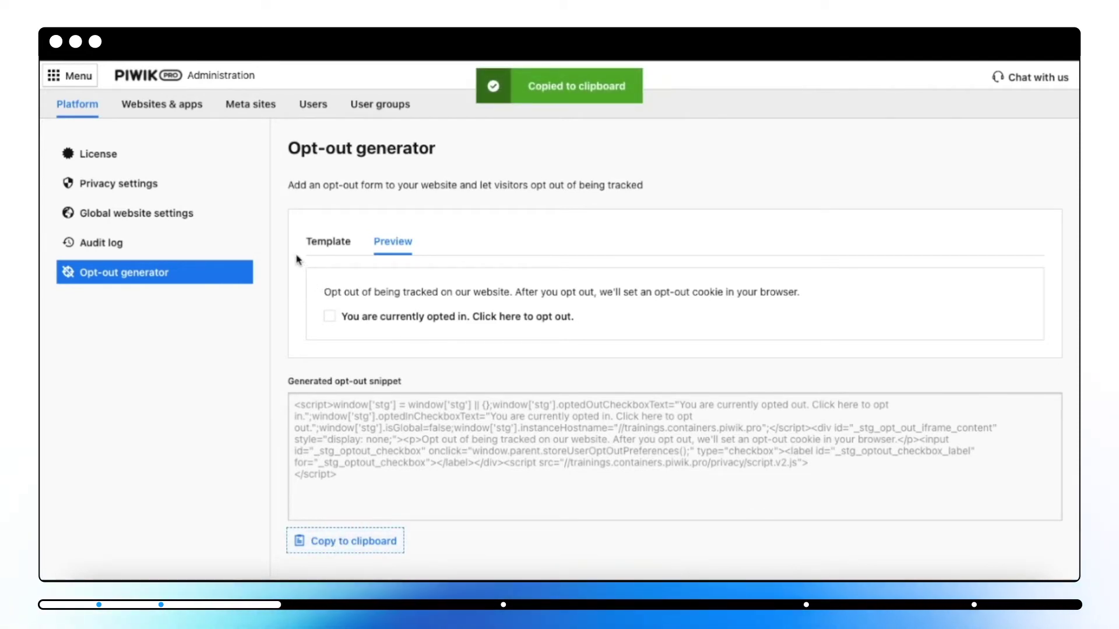
pyautogui.click(221, 245)
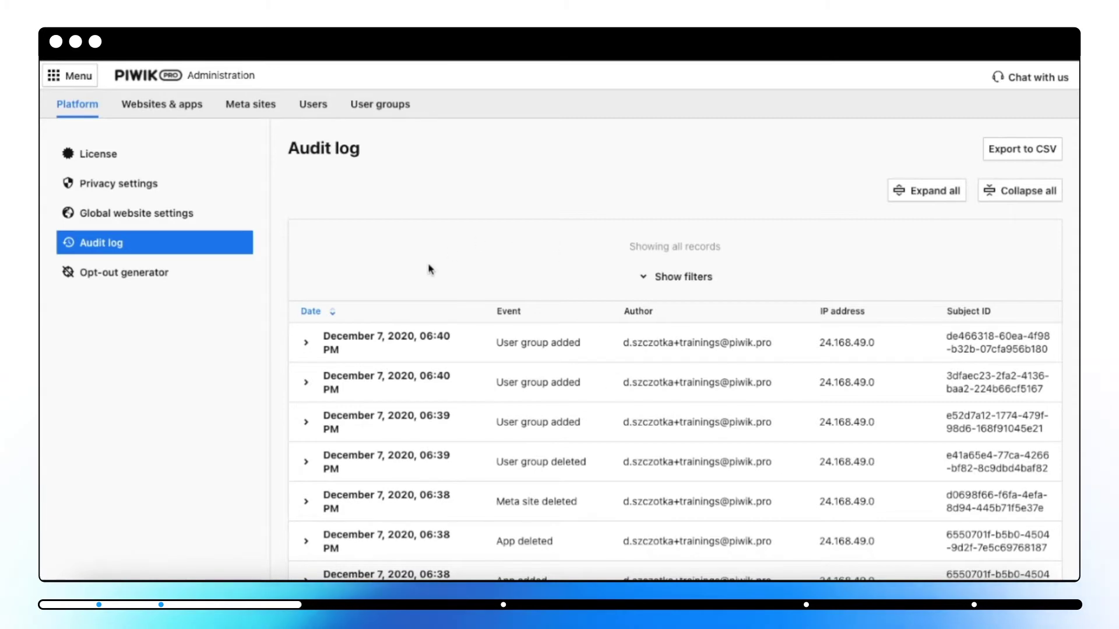
# Filter the audit log to App added events only, then go to Global website settings.
pyautogui.scroll(-5, 429, 269)
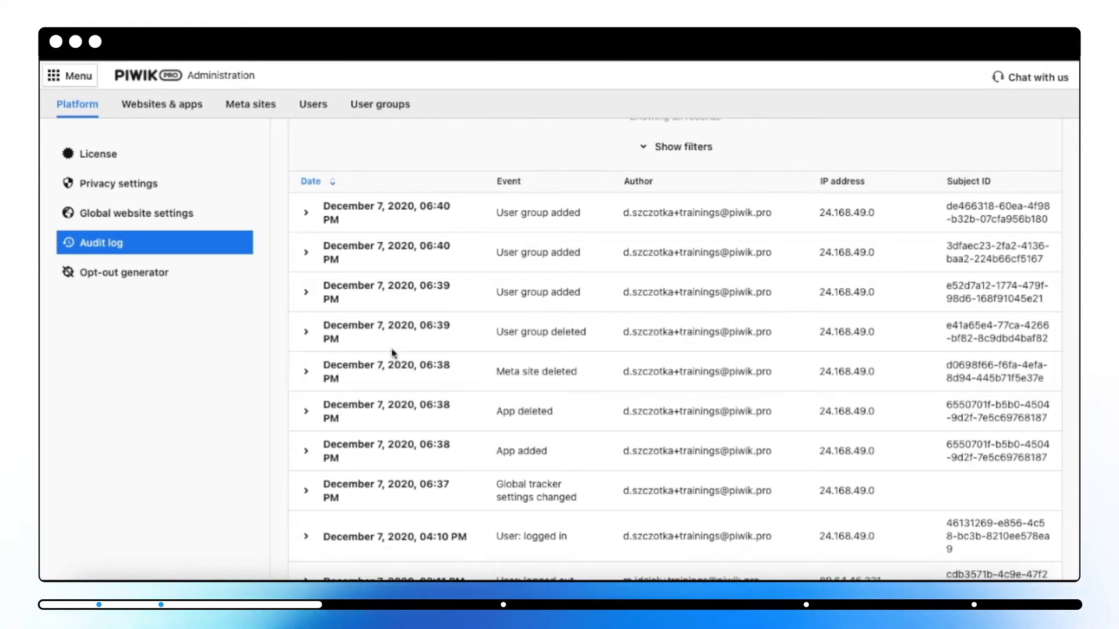
pyautogui.scroll(3, 612, 168)
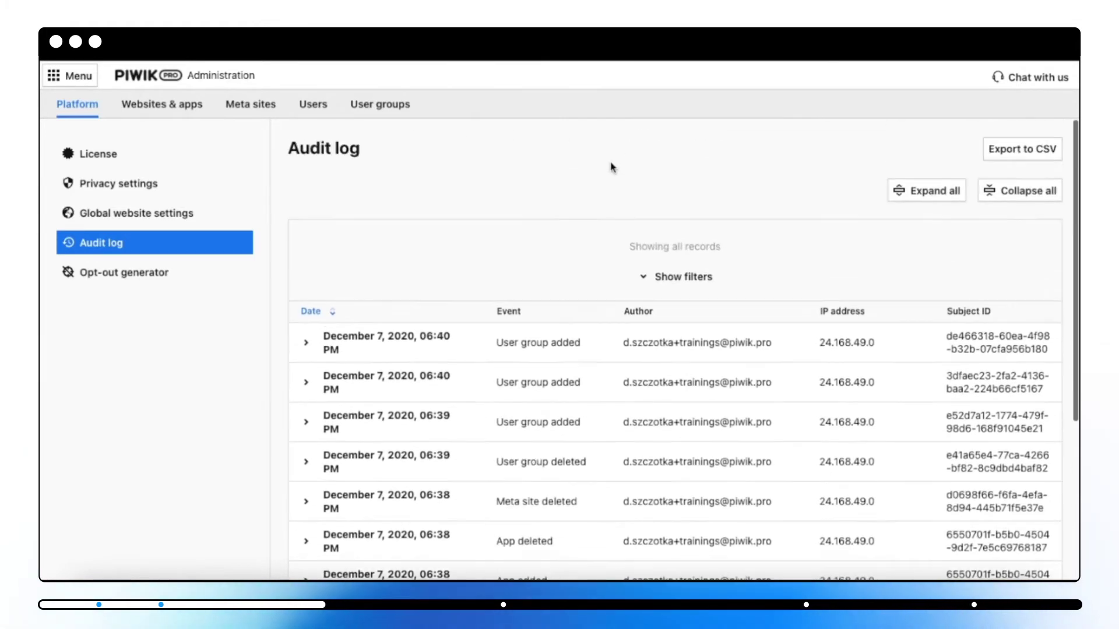
pyautogui.click(670, 278)
pyautogui.scroll(-1, 675, 267)
pyautogui.click(661, 209)
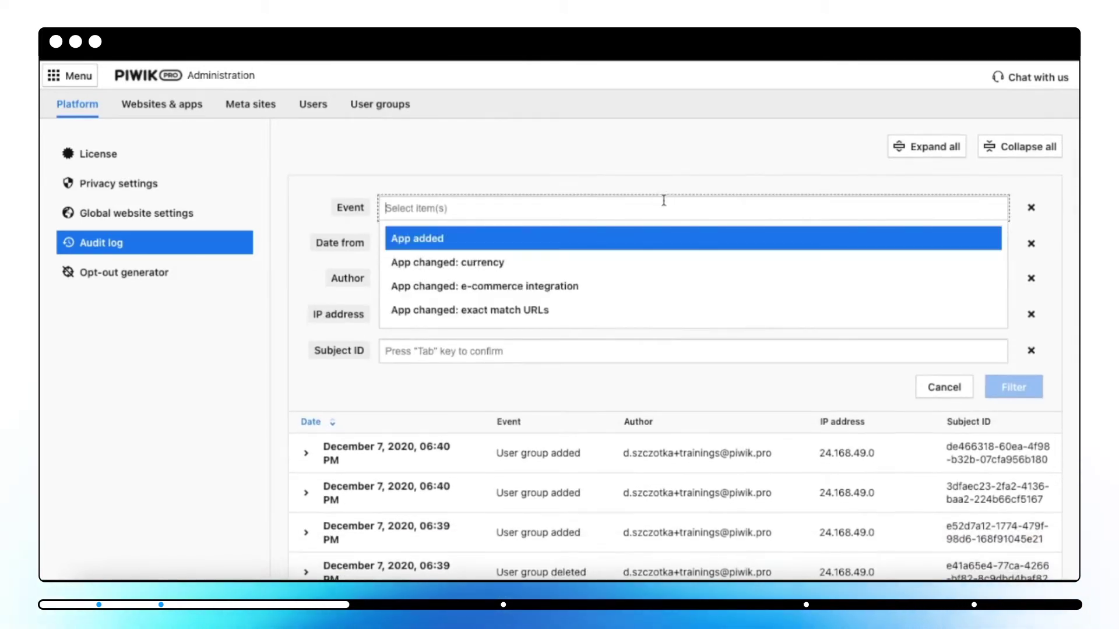
pyautogui.click(656, 242)
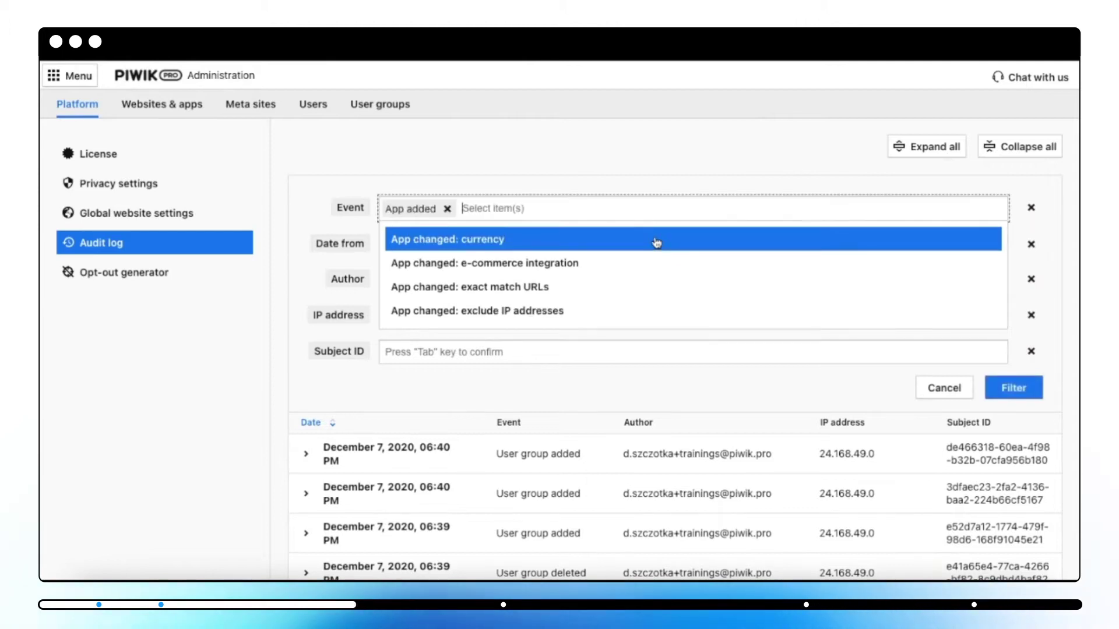
pyautogui.click(700, 146)
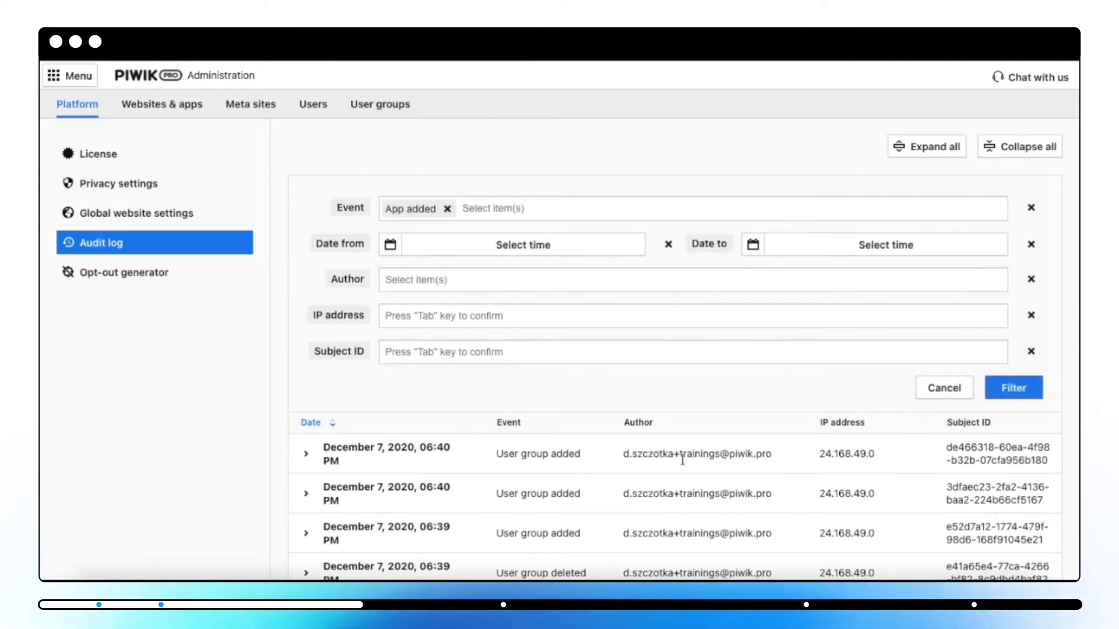
pyautogui.click(1029, 388)
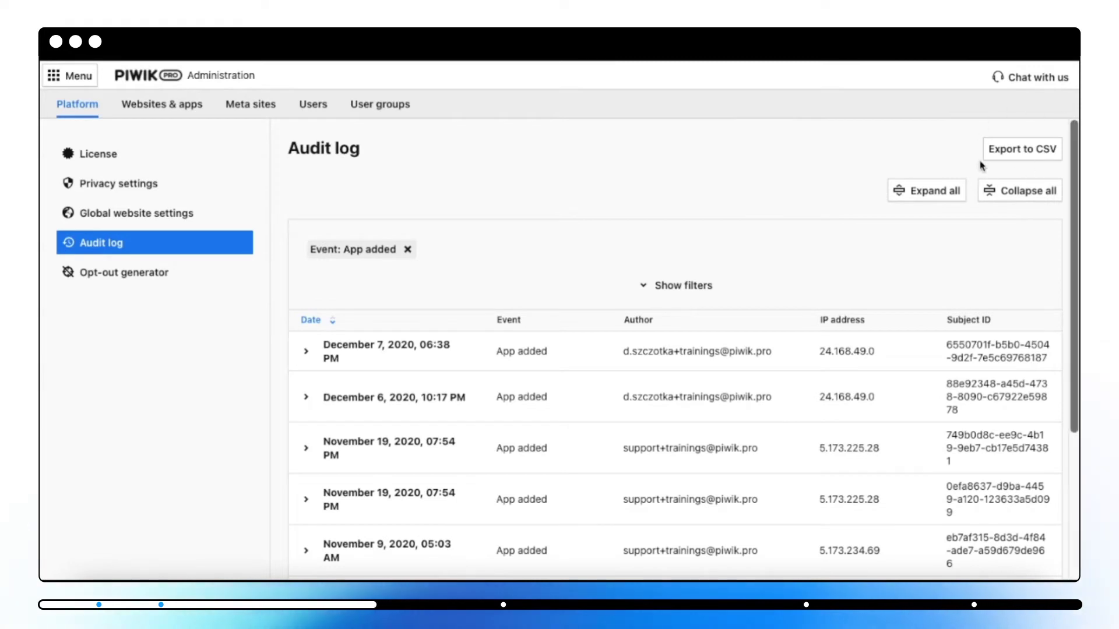
pyautogui.scroll(-3, 720, 326)
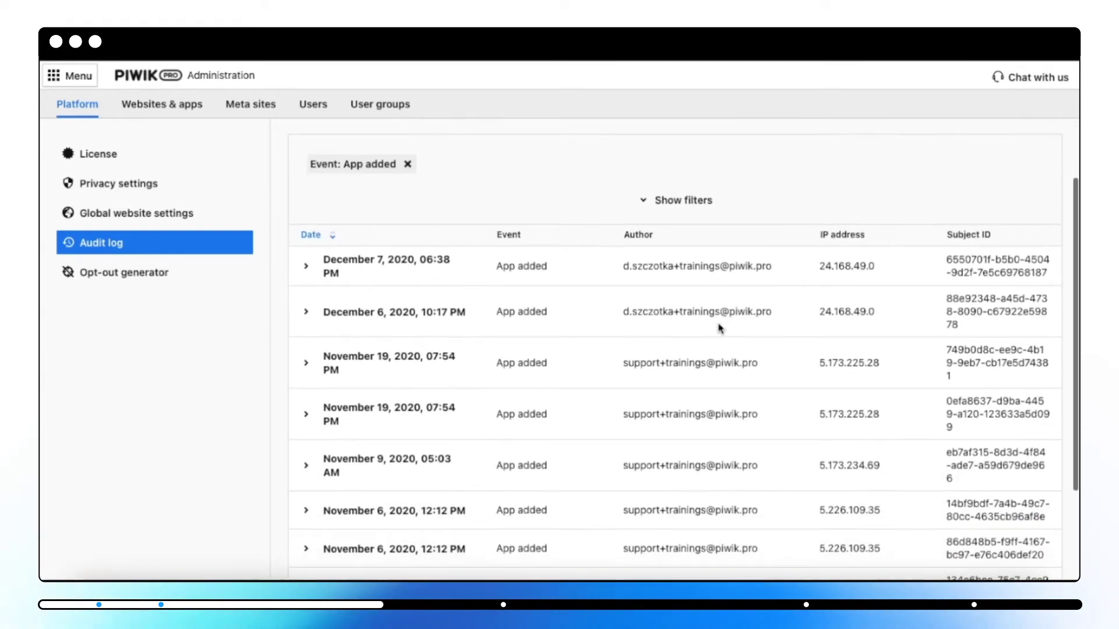
pyautogui.click(227, 215)
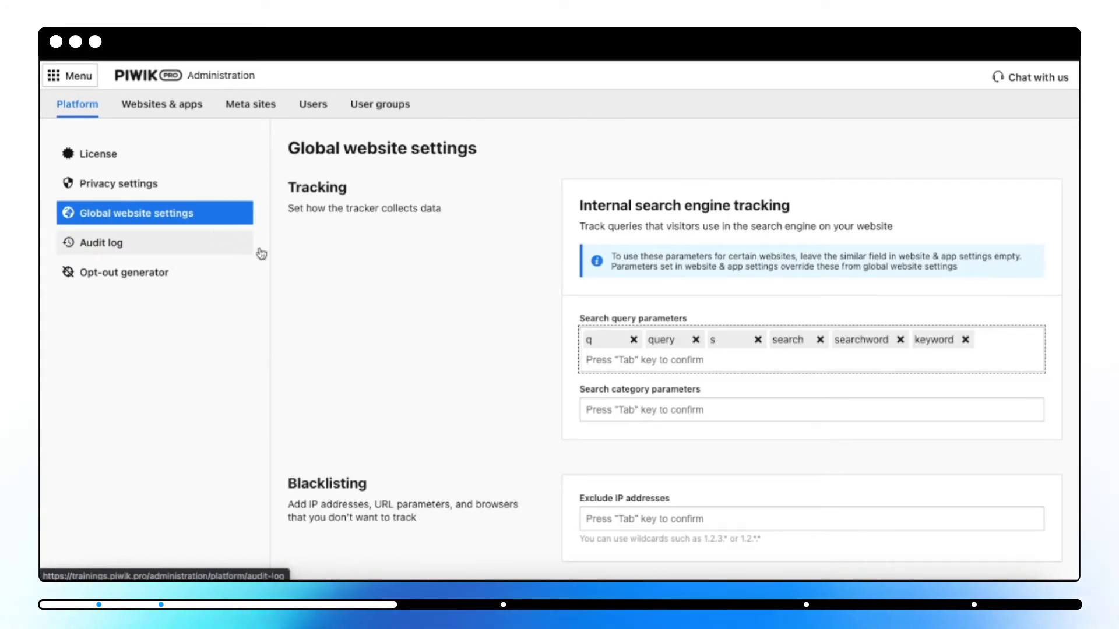
# Scroll through the search tracking and blacklisting options, then go to Privacy settings.
pyautogui.scroll(-3, 634, 329)
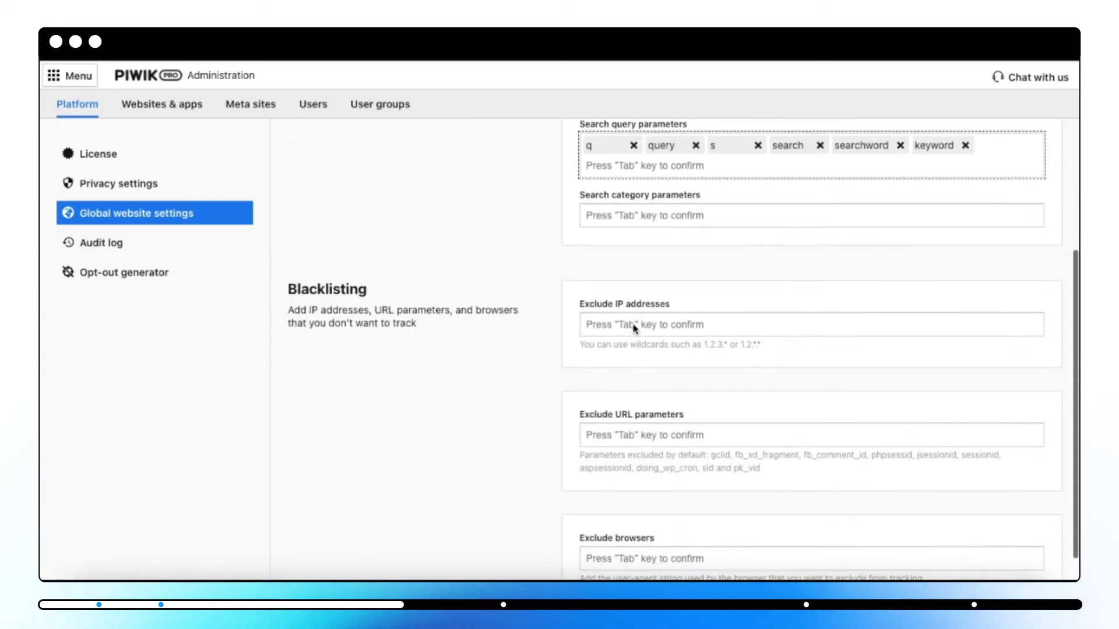
pyautogui.scroll(-1, 634, 329)
pyautogui.scroll(2, 634, 329)
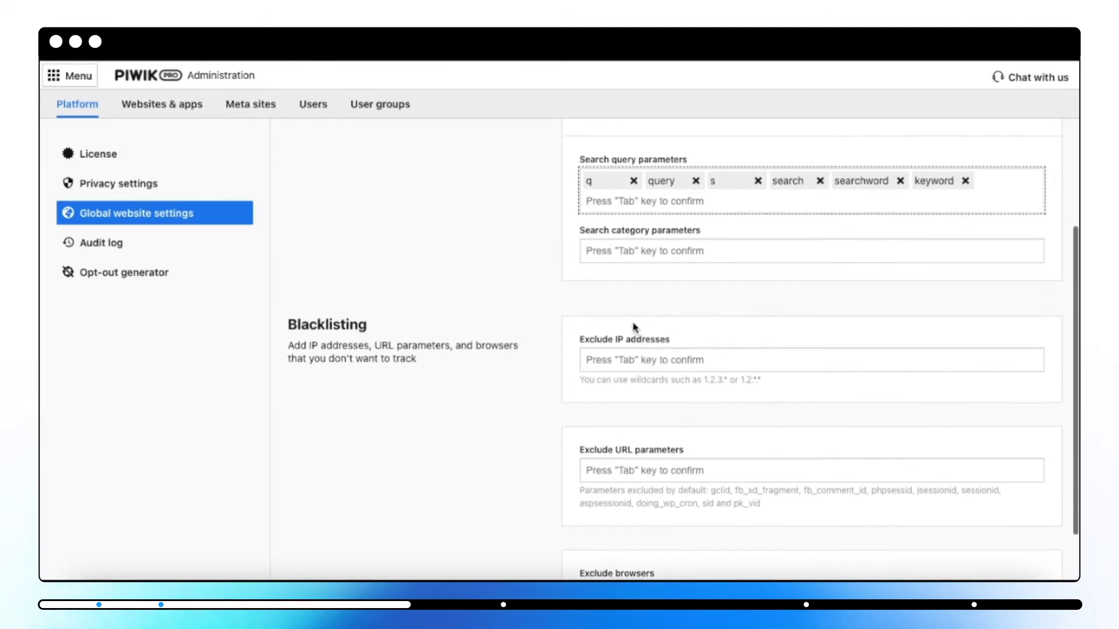
pyautogui.scroll(-1, 527, 445)
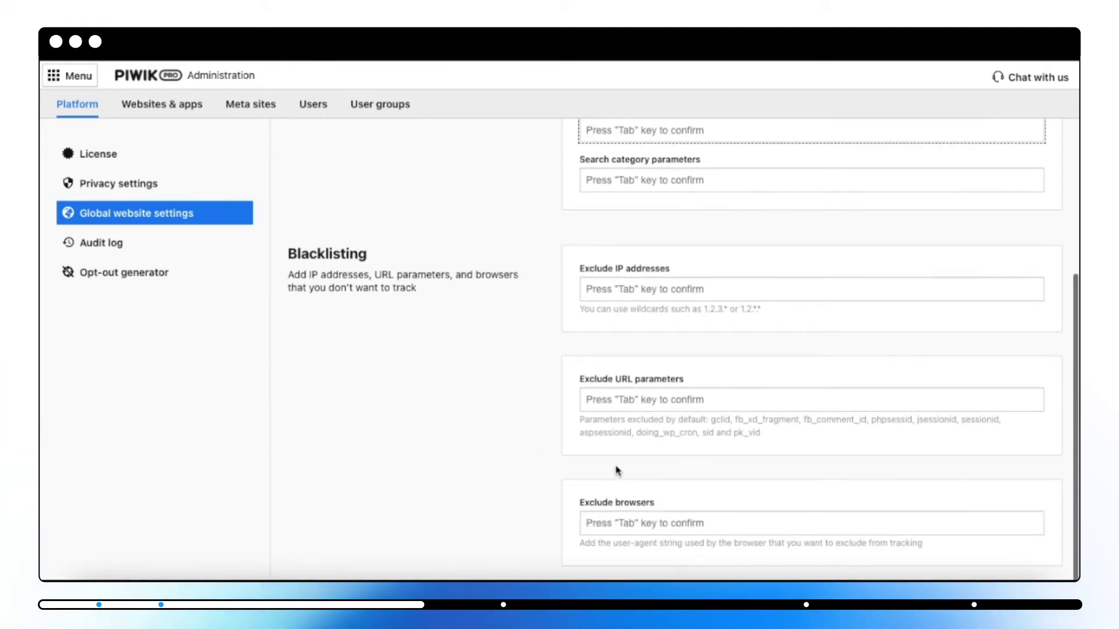
pyautogui.scroll(3, 583, 482)
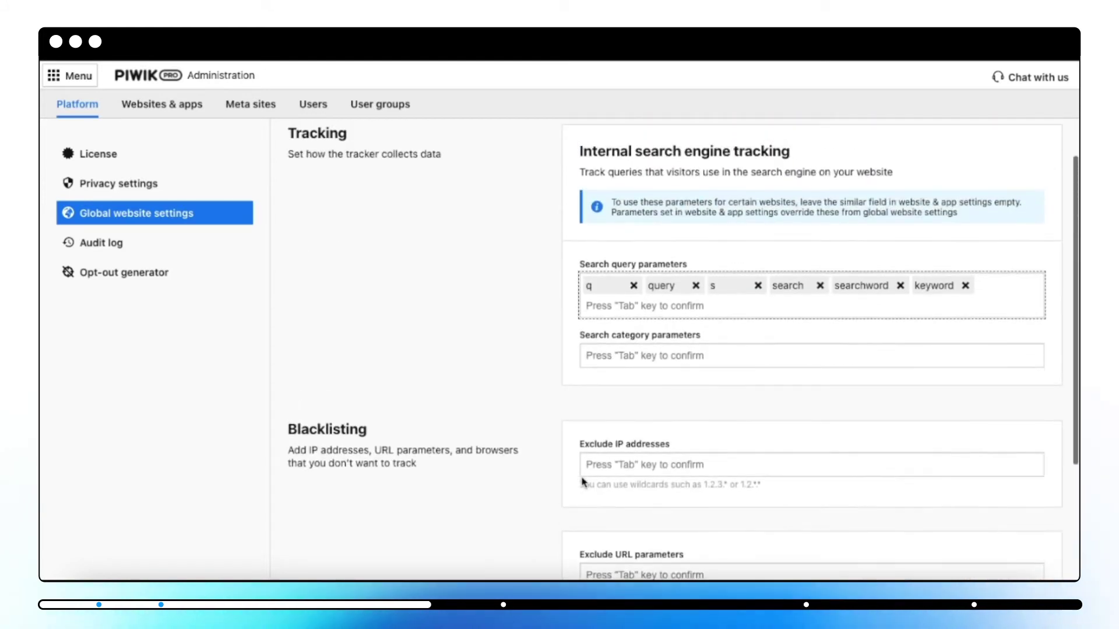
pyautogui.scroll(1, 583, 482)
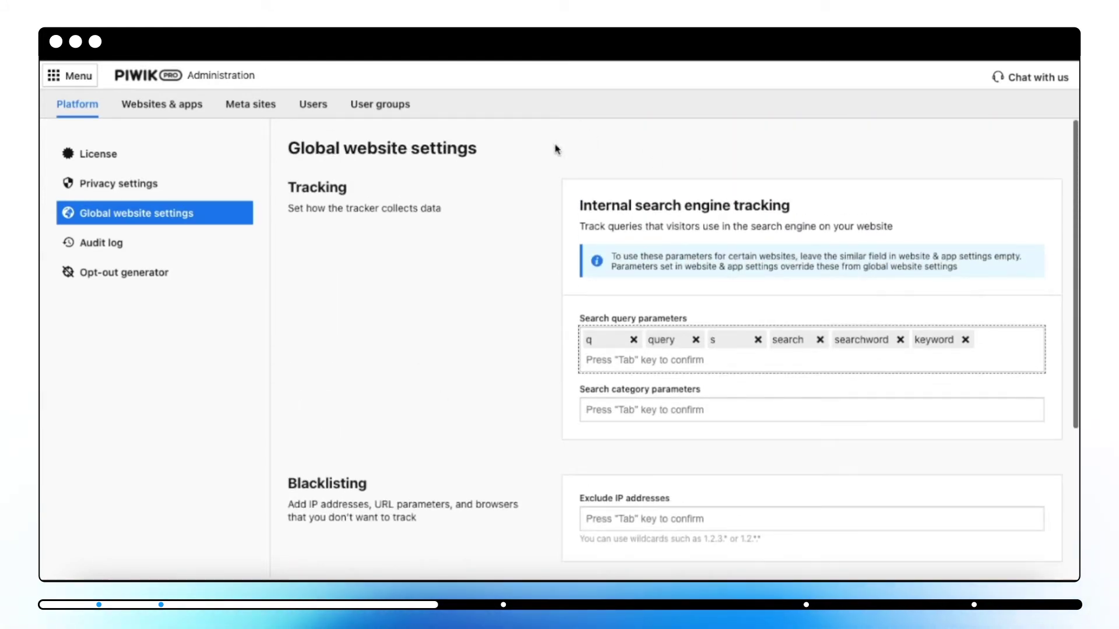
pyautogui.click(199, 186)
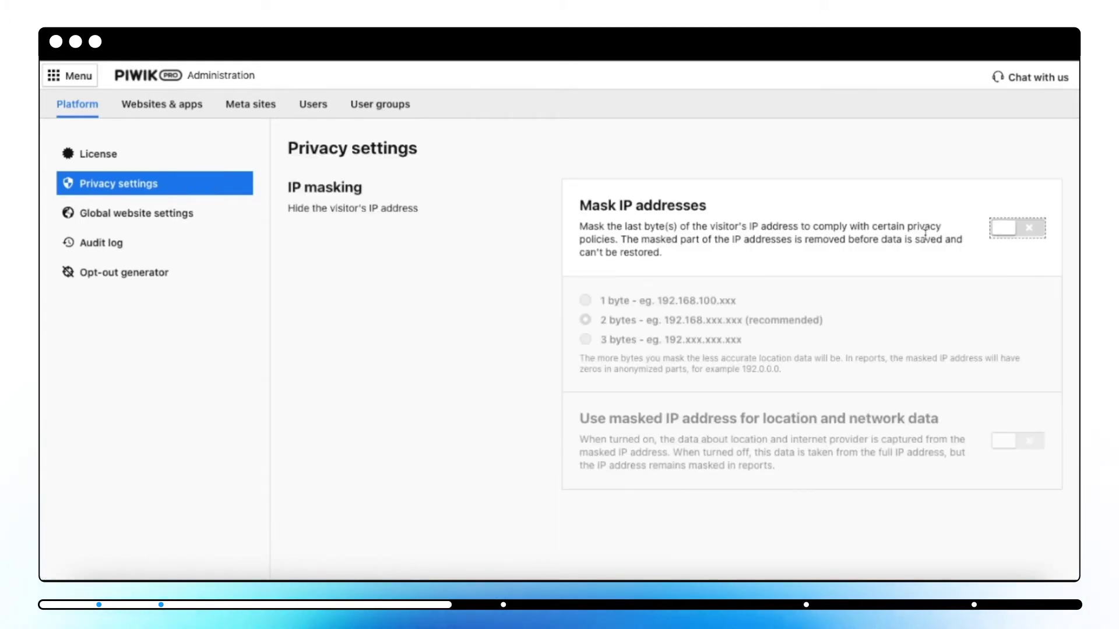
# Switch on IP address masking at 2 bytes, check the License details, then go to Websites & apps.
pyautogui.click(1036, 229)
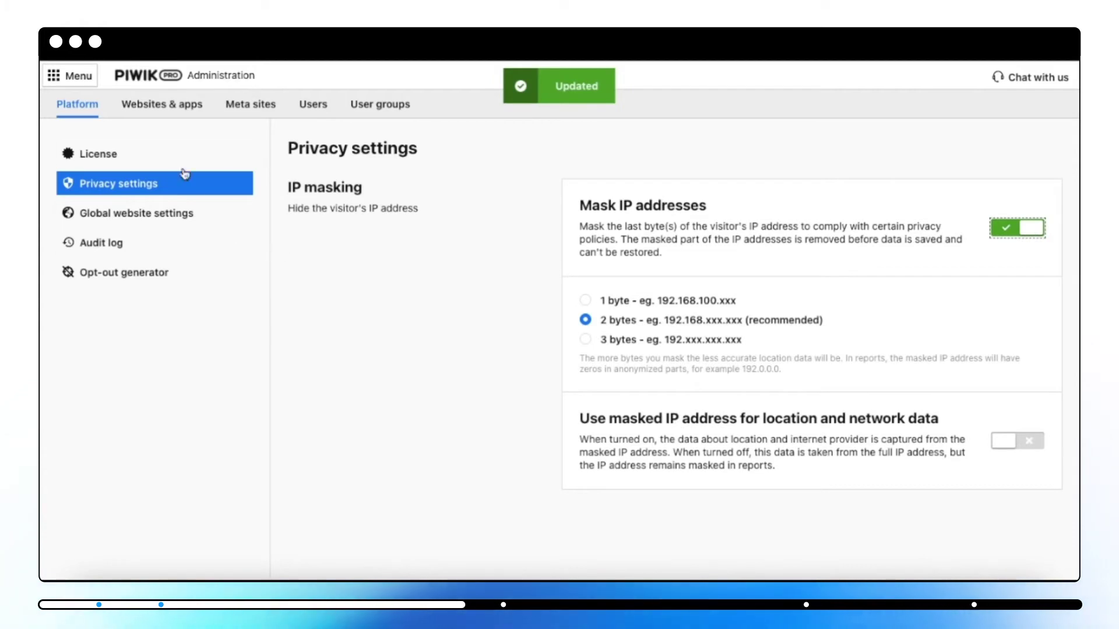
pyautogui.click(169, 154)
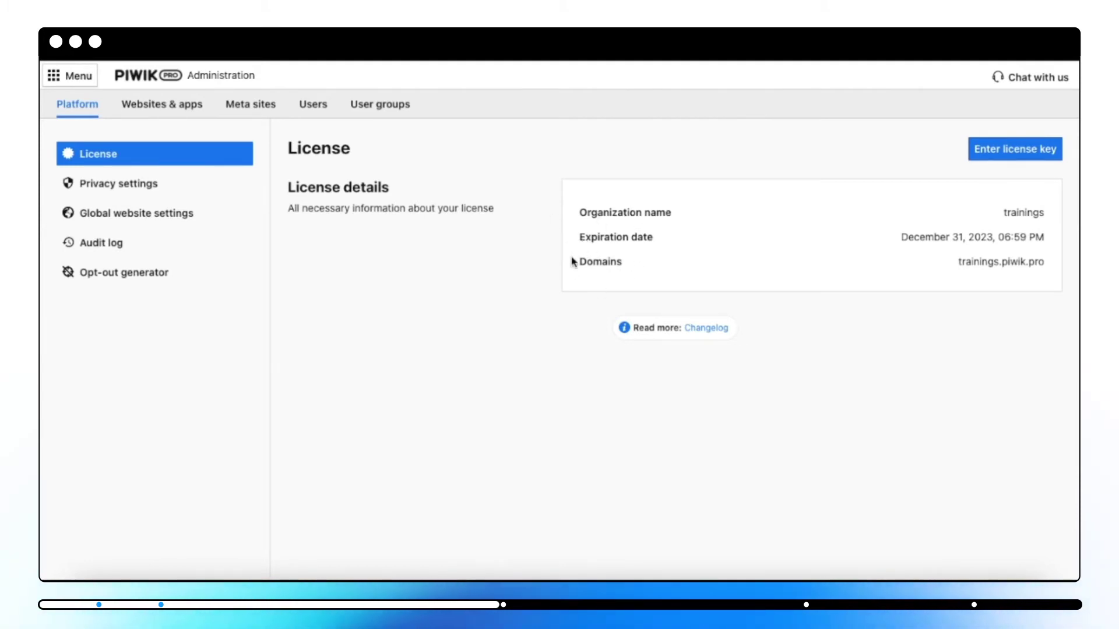
pyautogui.click(162, 104)
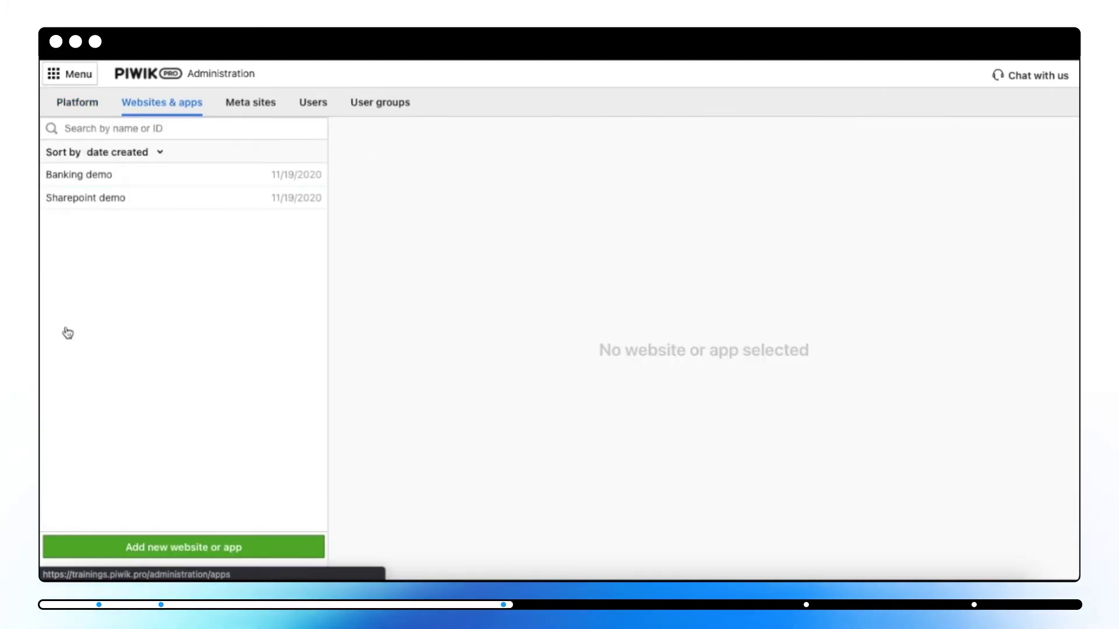
# Open Banking demo, scroll through its Settings tab, then view its Permissions tab.
pyautogui.click(170, 175)
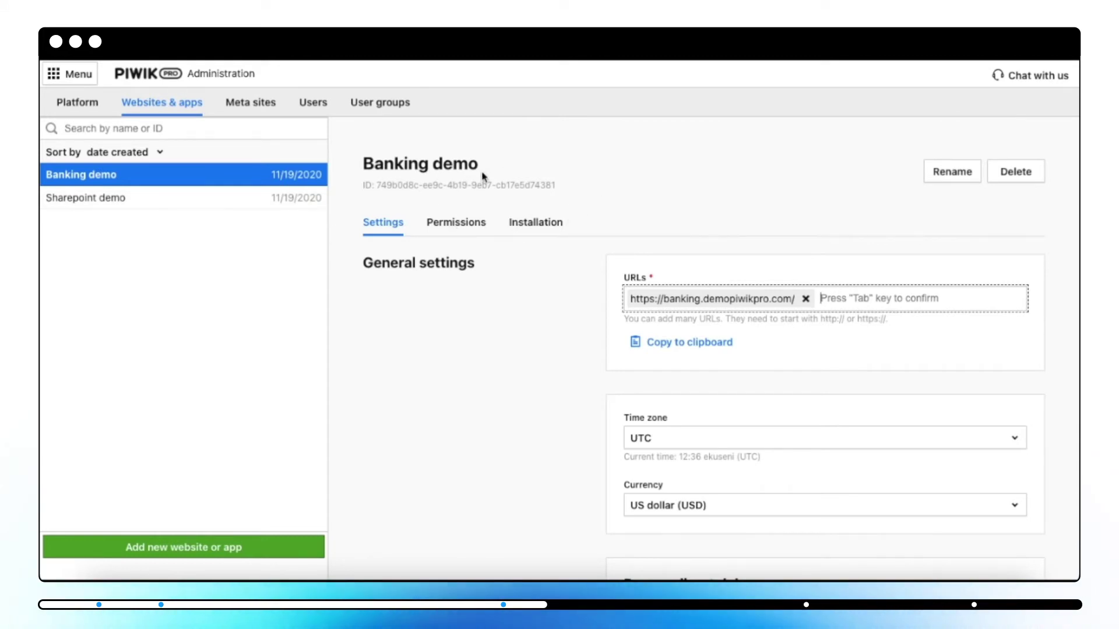
pyautogui.scroll(-1, 690, 190)
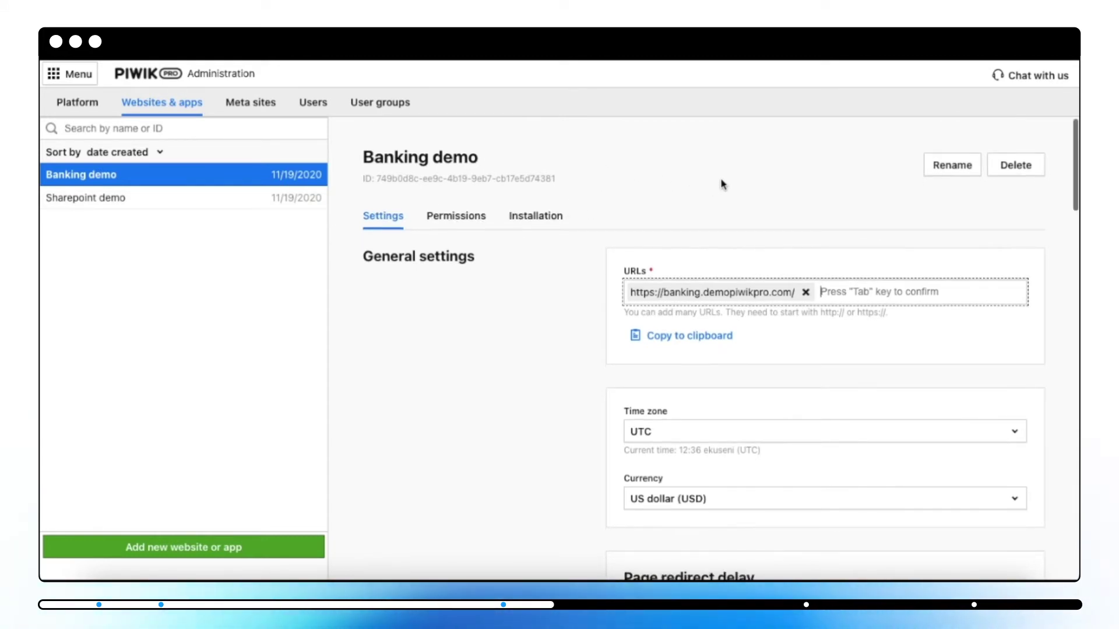
pyautogui.scroll(-2, 723, 184)
pyautogui.scroll(3, 723, 184)
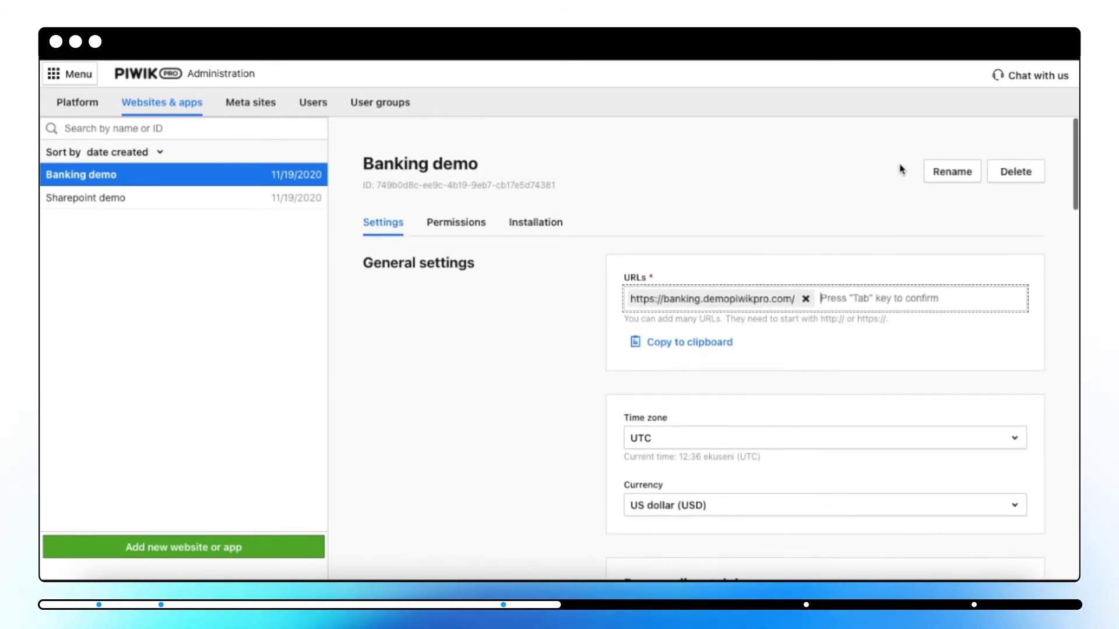
pyautogui.scroll(-3, 621, 213)
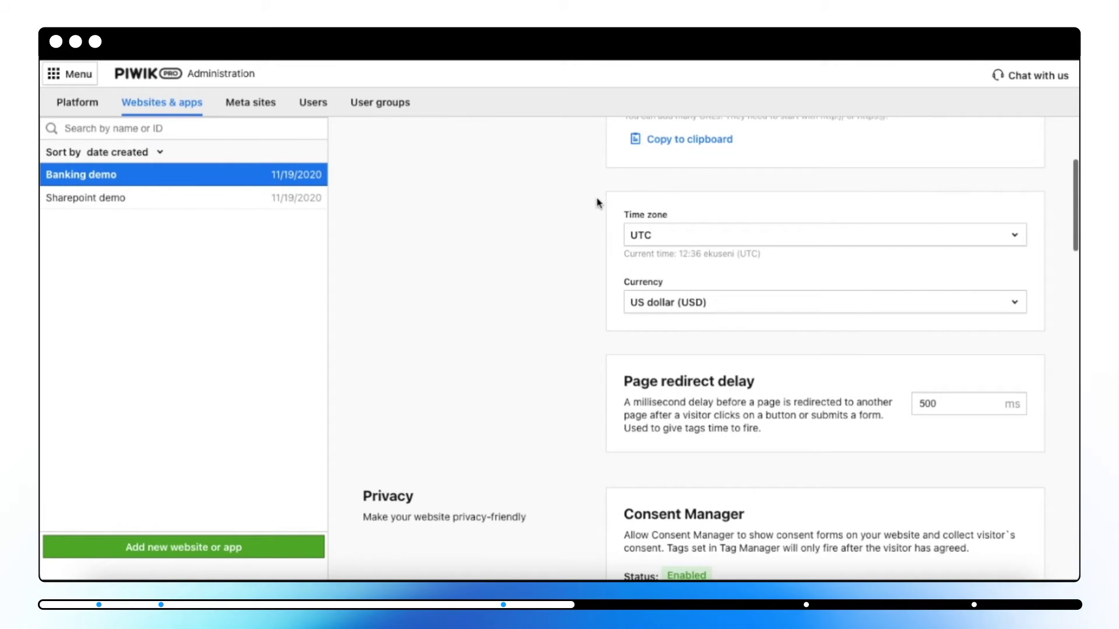
pyautogui.scroll(-3, 597, 204)
pyautogui.scroll(-2, 597, 204)
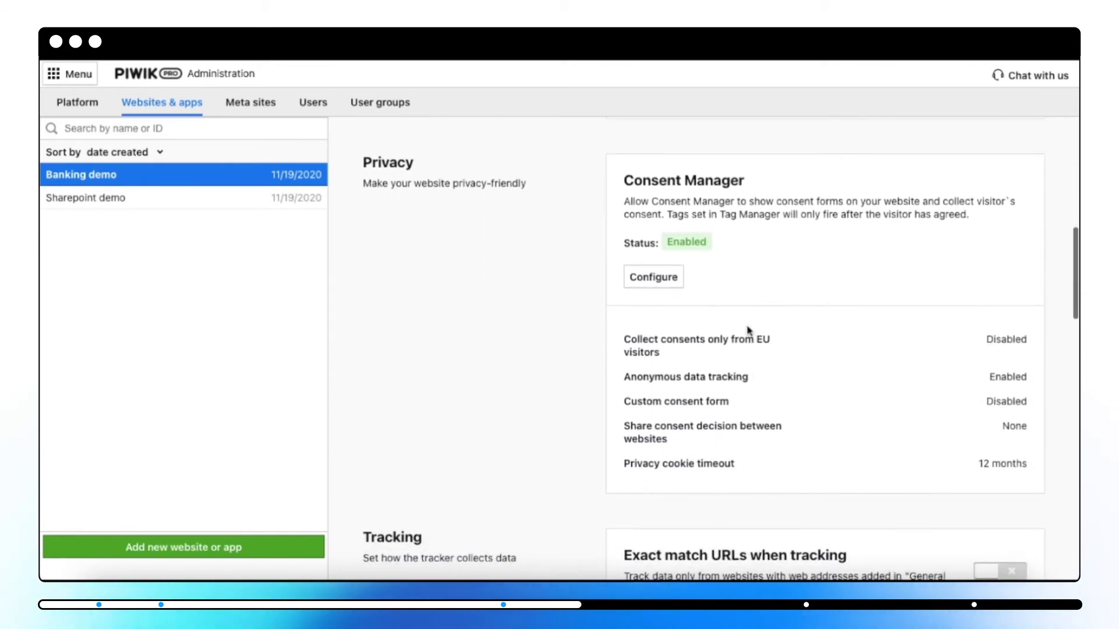
pyautogui.scroll(-5, 620, 190)
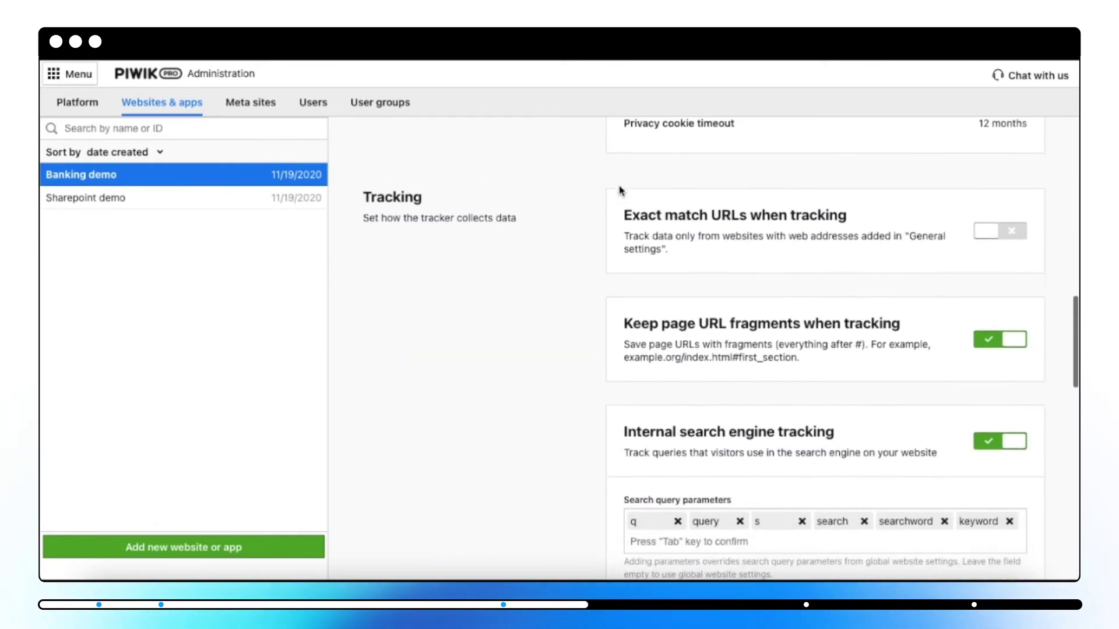
pyautogui.scroll(-6, 625, 136)
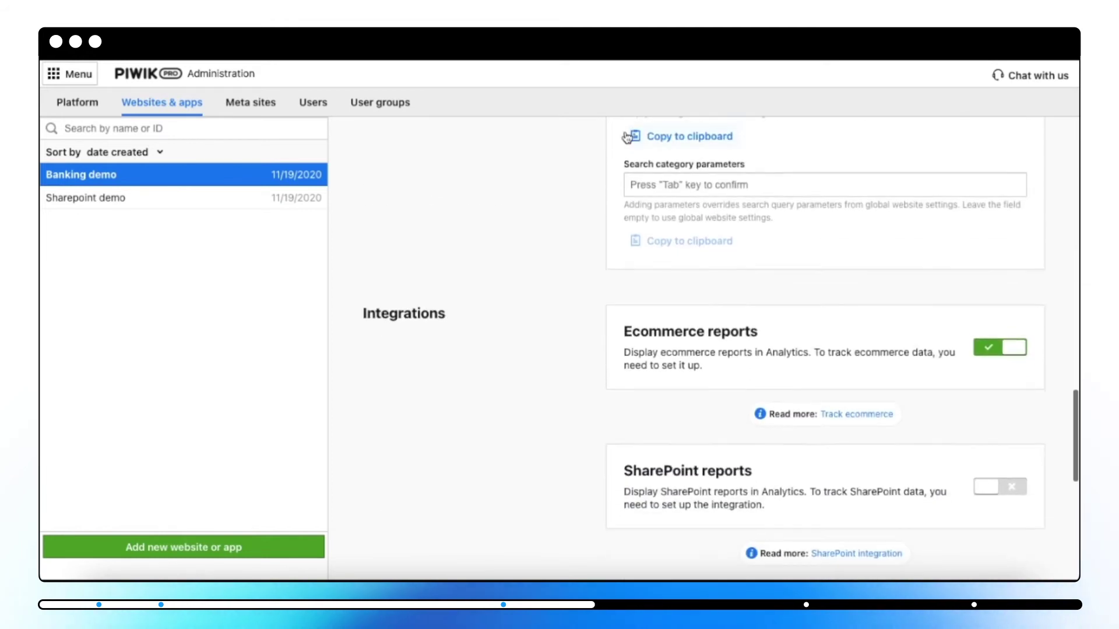
pyautogui.scroll(-6, 603, 284)
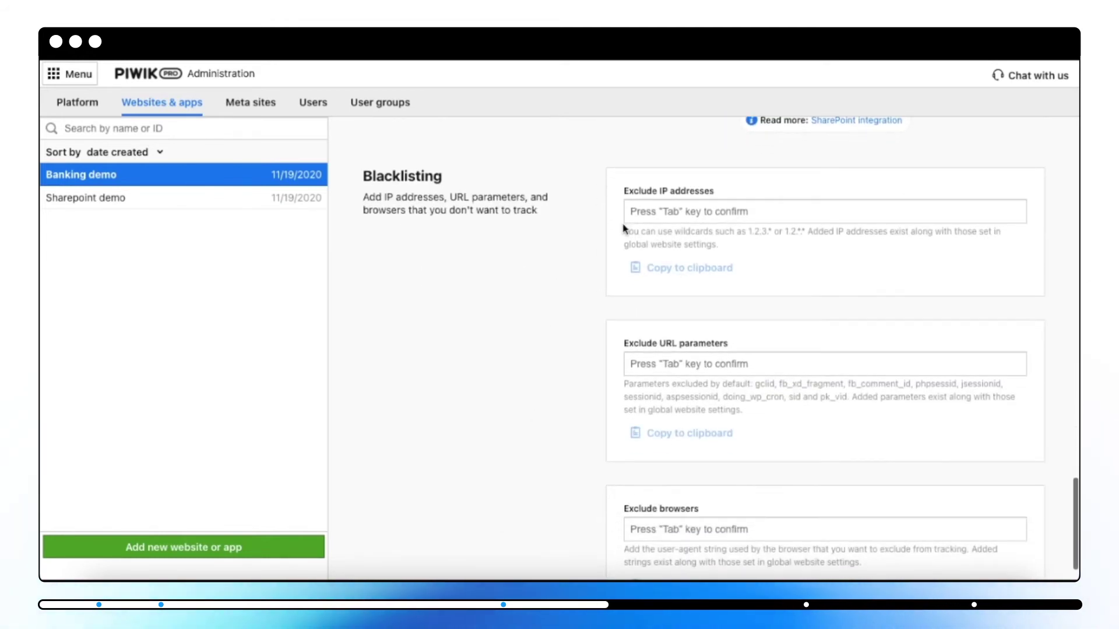
pyautogui.scroll(12, 624, 229)
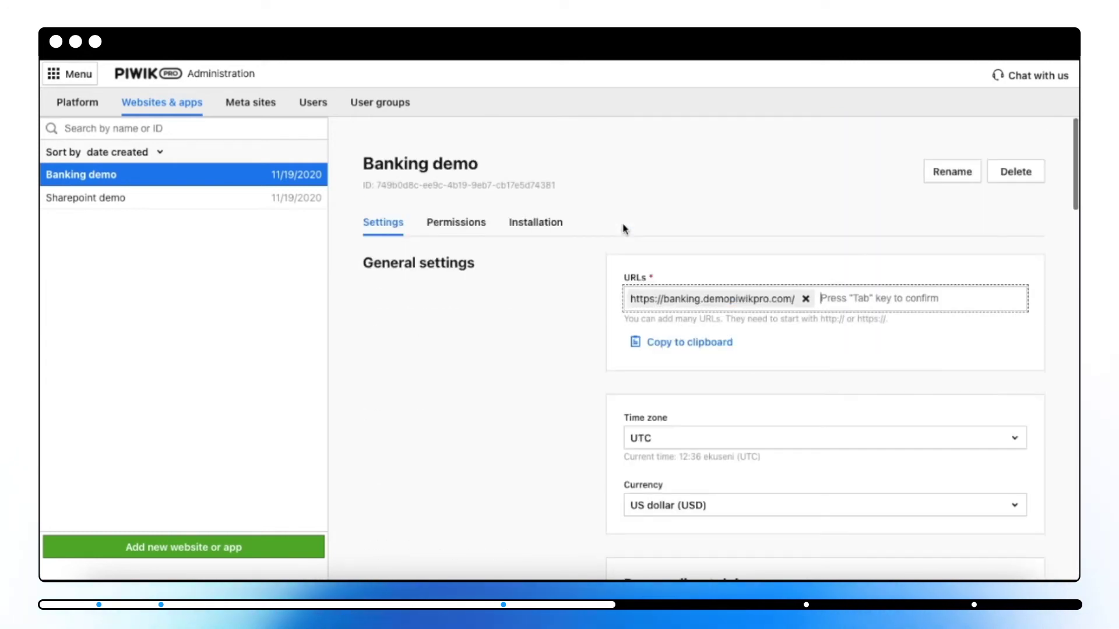
pyautogui.click(479, 224)
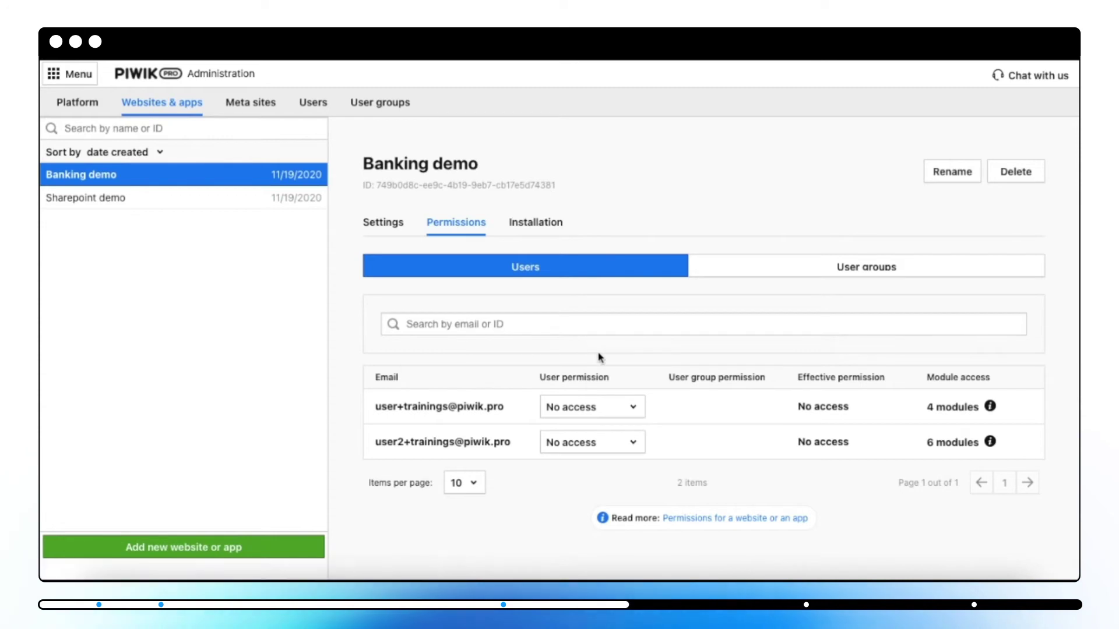
# Inspect permission levels for the first user and the Analytics team group unchanged, then go to Installation.
pyautogui.click(572, 407)
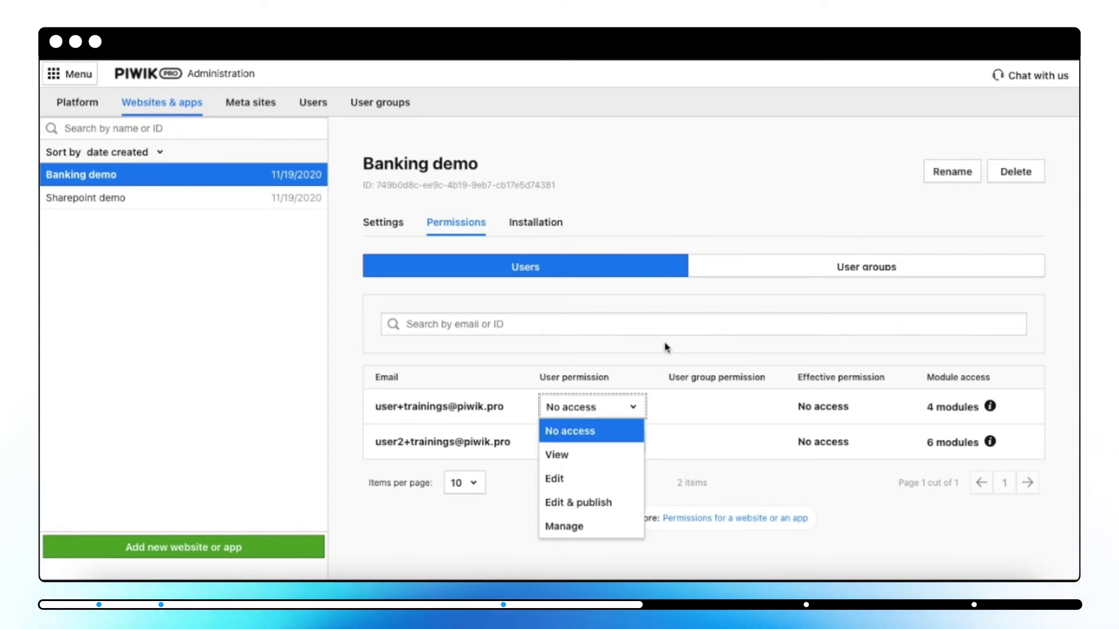
pyautogui.click(700, 290)
pyautogui.click(715, 276)
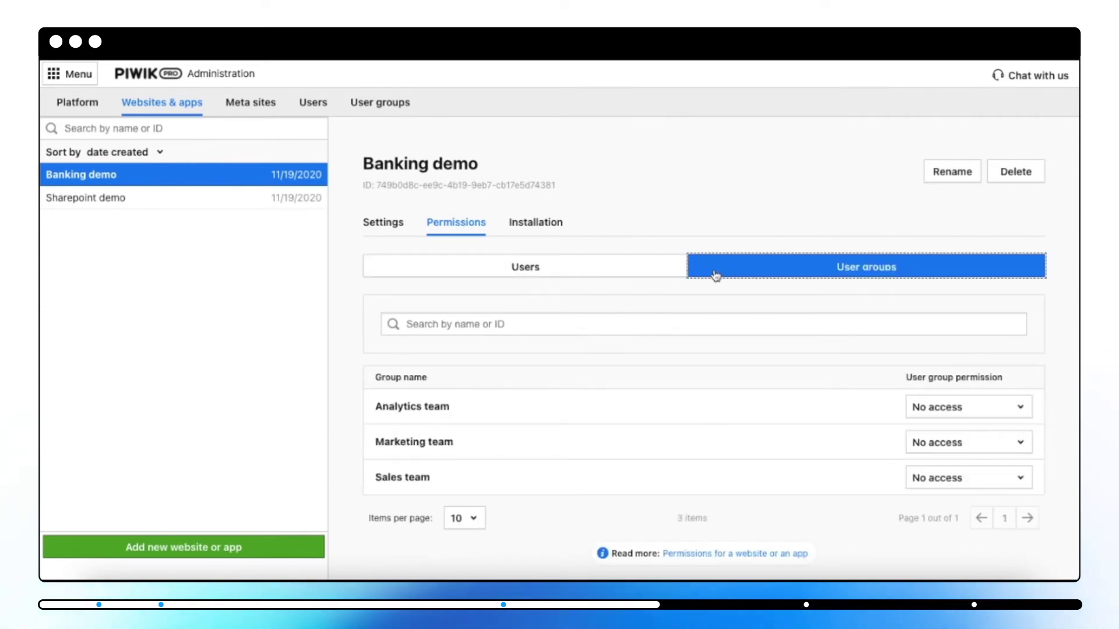
pyautogui.click(936, 407)
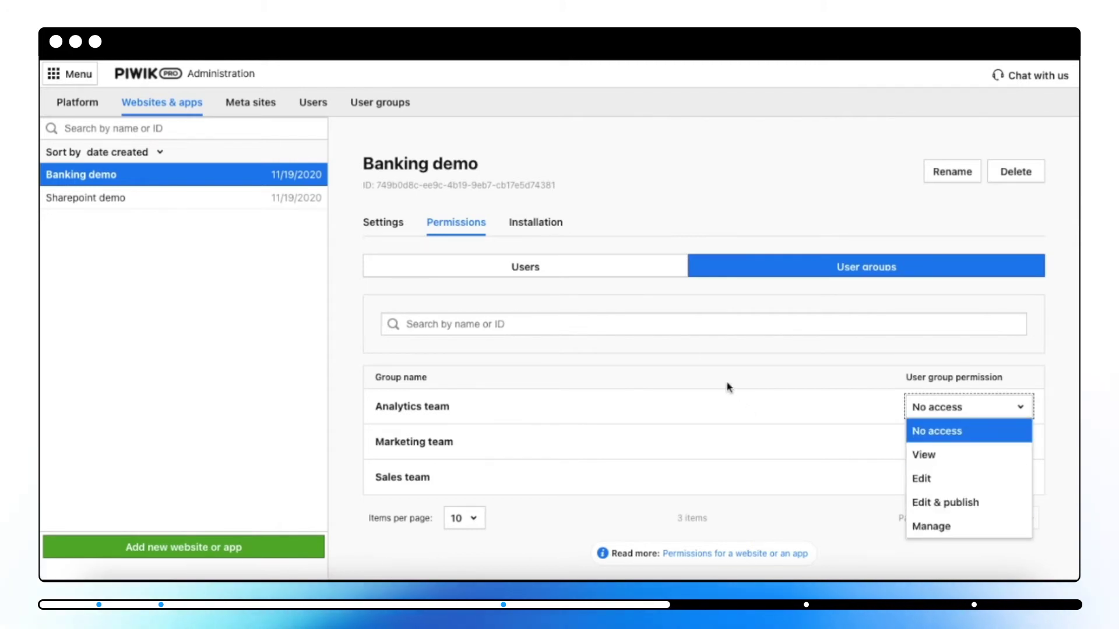
pyautogui.click(631, 275)
pyautogui.click(635, 278)
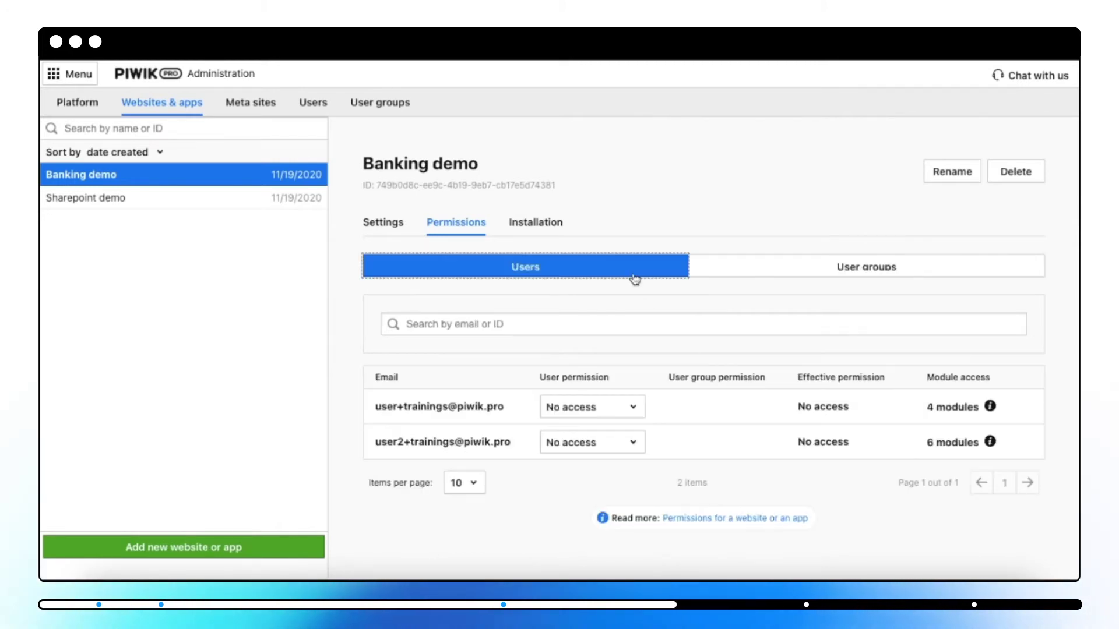
pyautogui.click(555, 227)
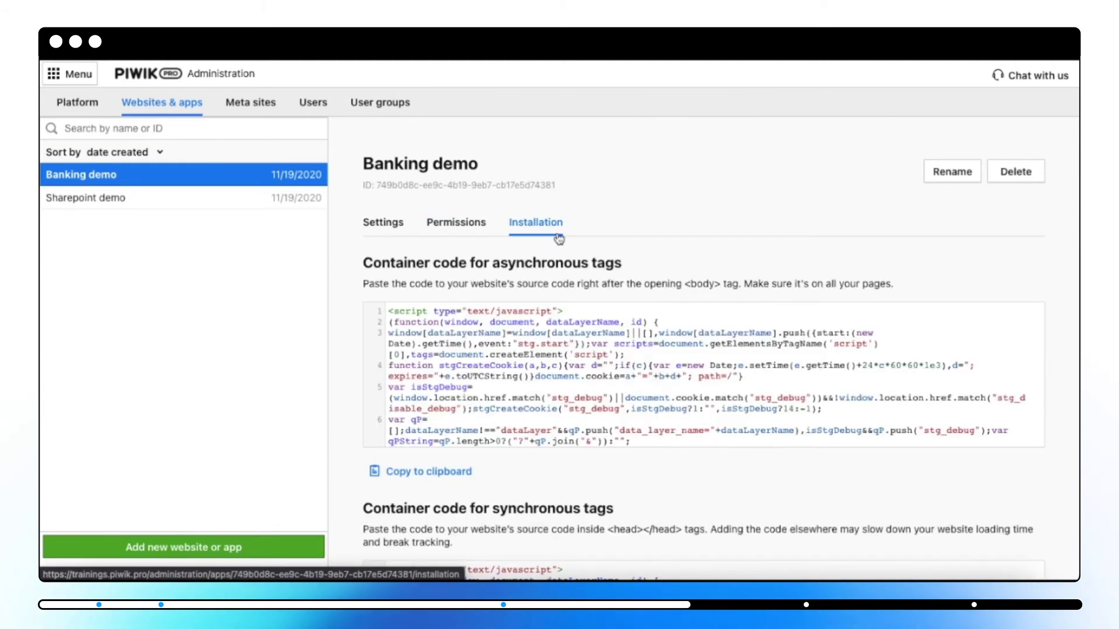
# Copy Banking demo's asynchronous and synchronous tags container code.
pyautogui.scroll(-5, 570, 373)
pyautogui.scroll(-5, 570, 373)
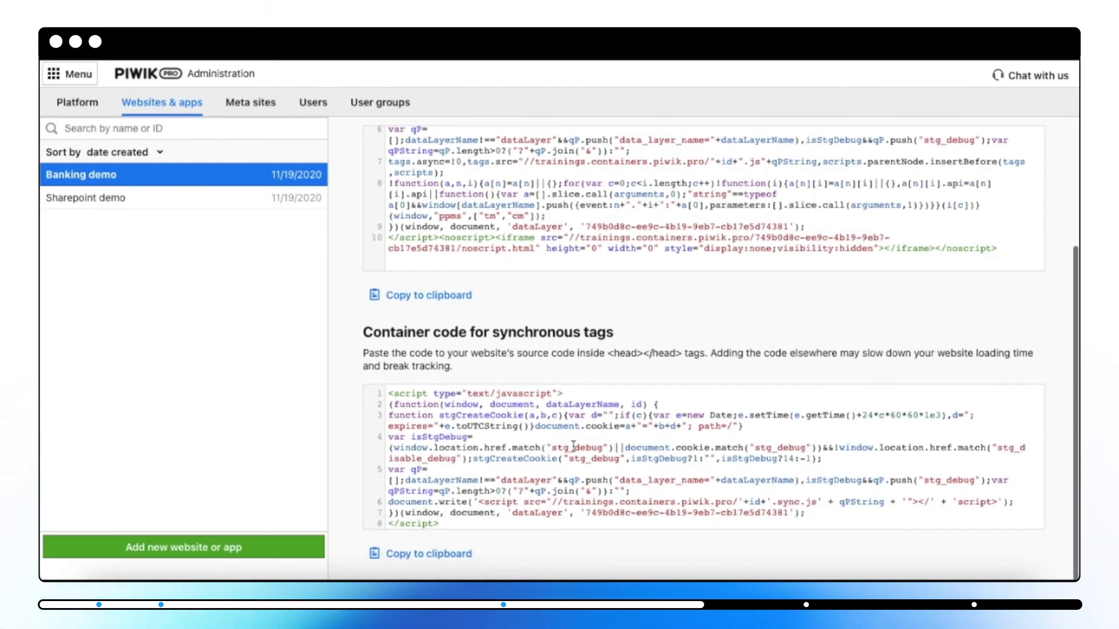
pyautogui.scroll(-1, 574, 446)
pyautogui.scroll(5, 573, 447)
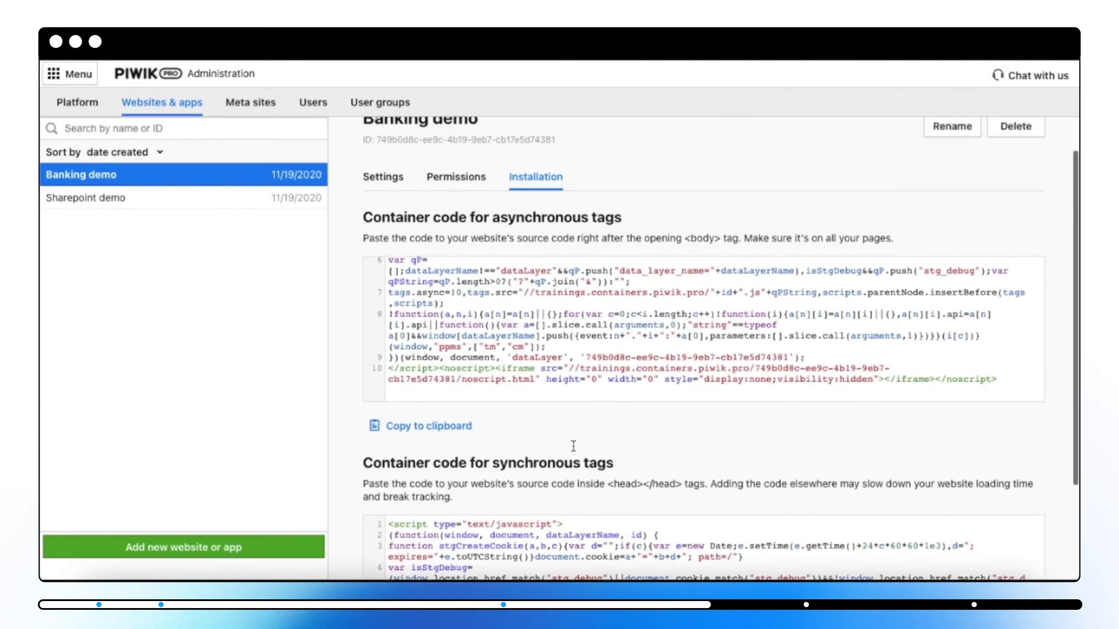
pyautogui.scroll(2, 573, 446)
pyautogui.click(466, 473)
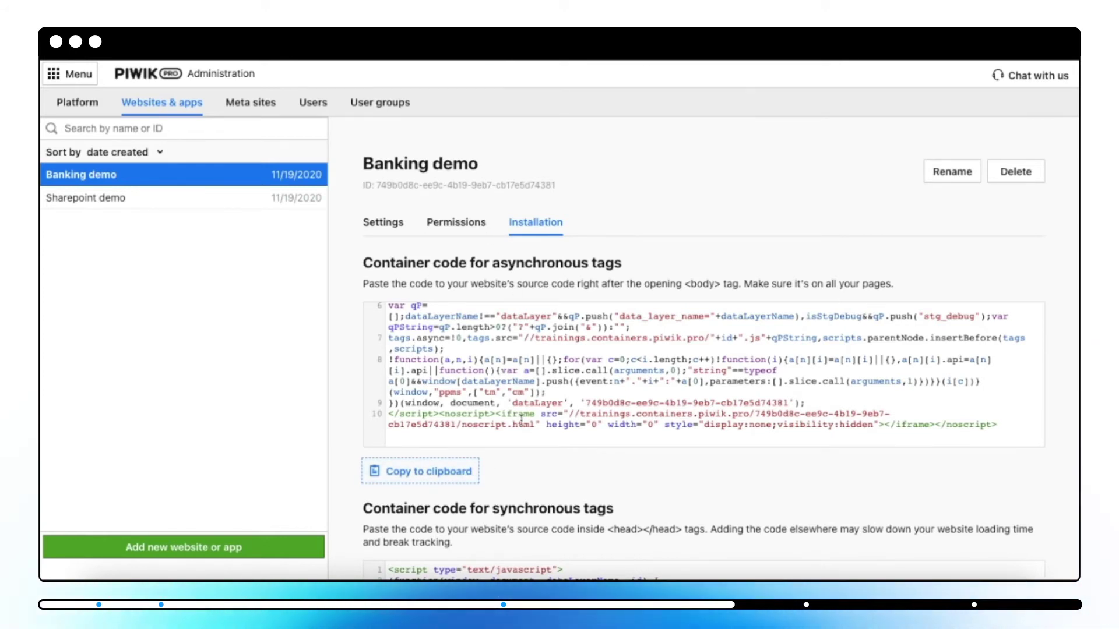
pyautogui.scroll(-3, 521, 417)
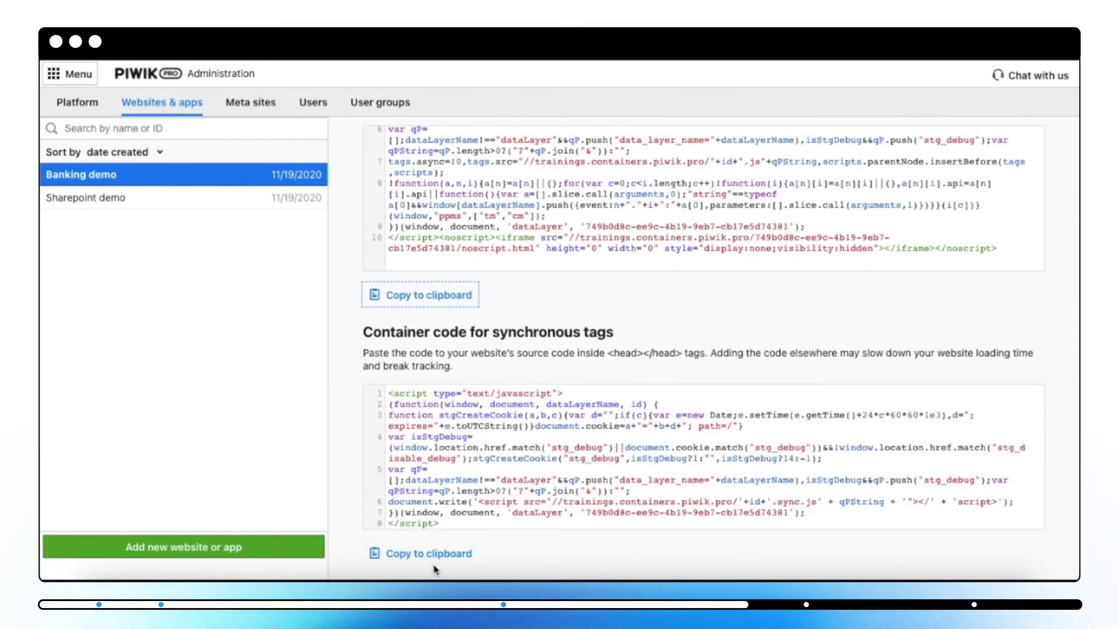
pyautogui.click(434, 564)
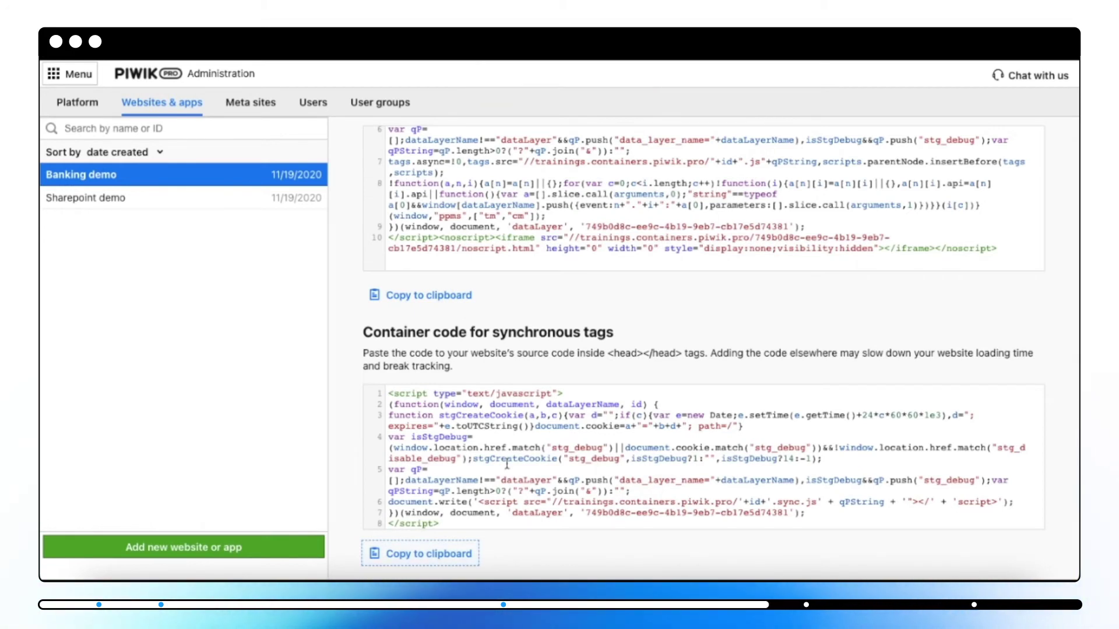
pyautogui.scroll(3, 506, 465)
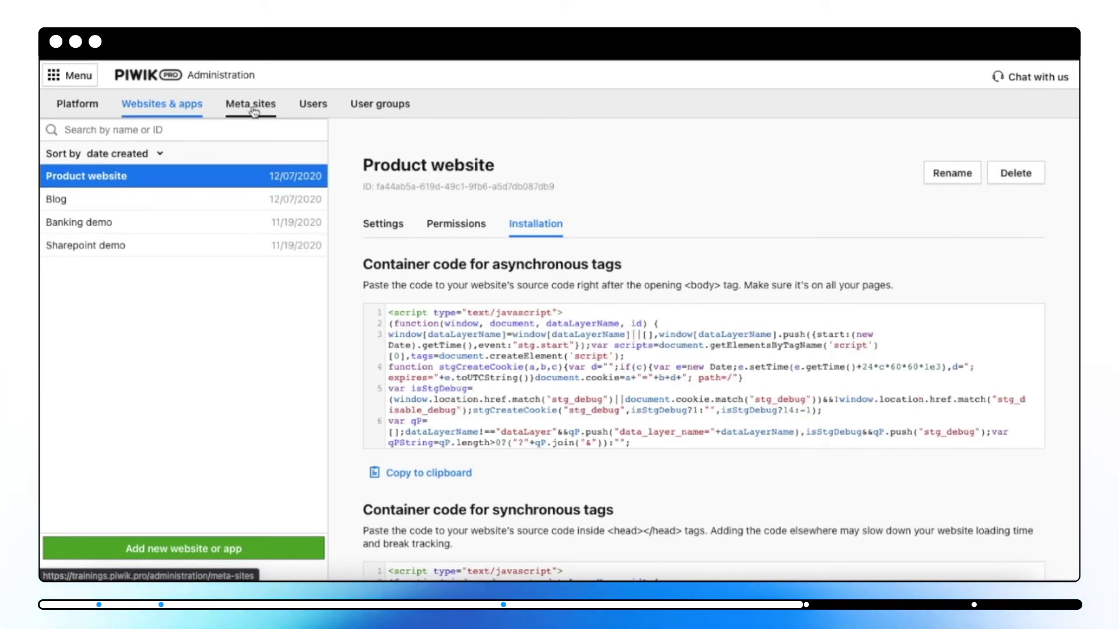
# Create a new meta site named 'Example'.
pyautogui.click(254, 111)
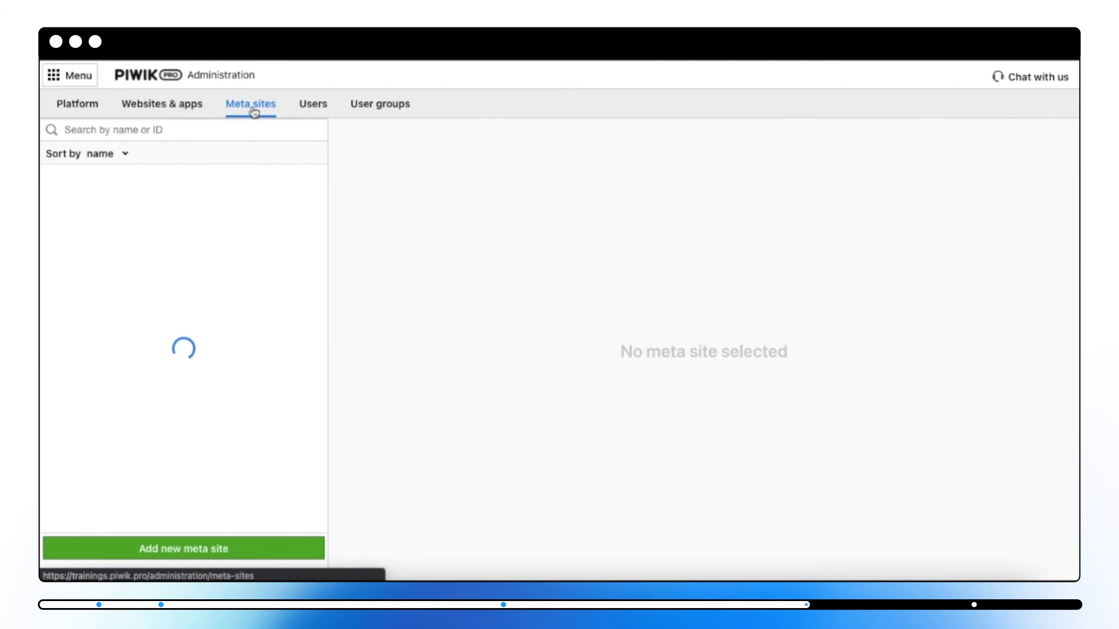
pyautogui.click(219, 548)
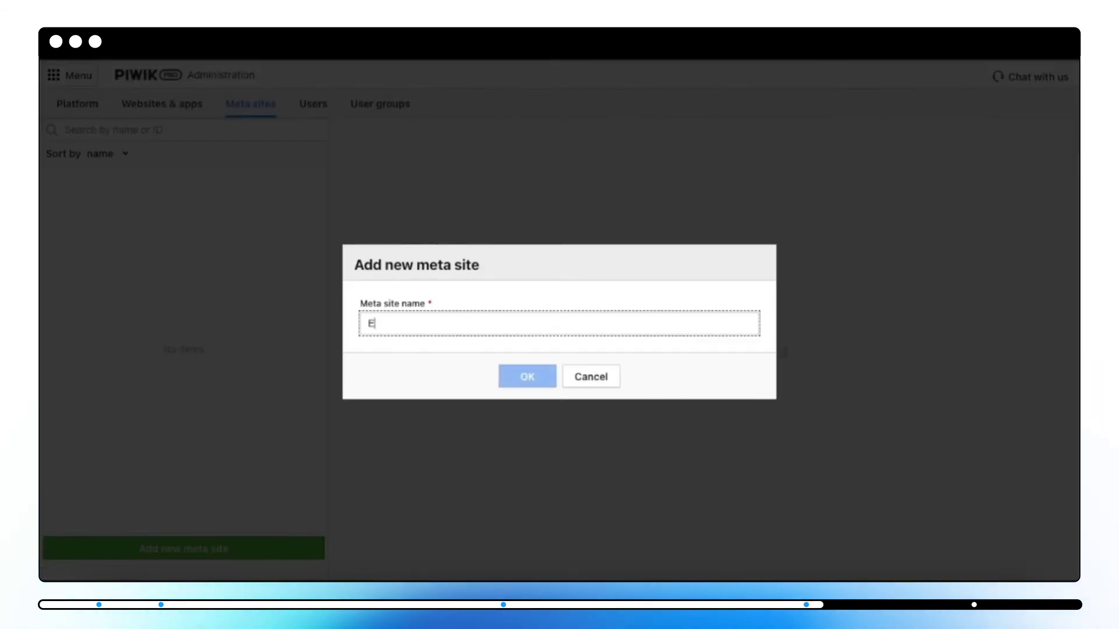
pyautogui.write('Example')
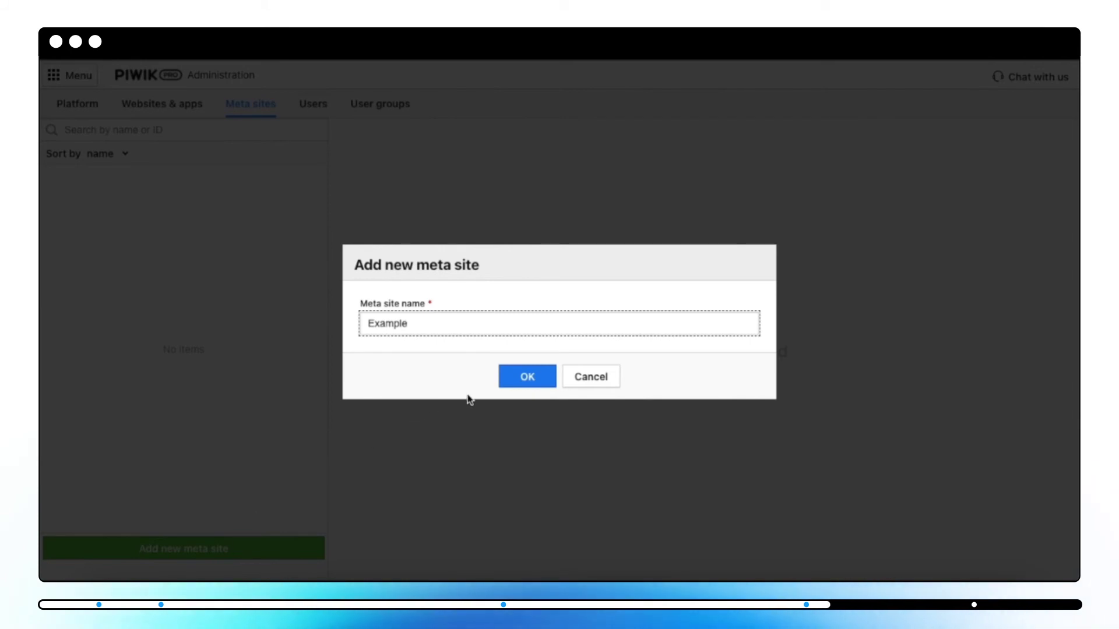
pyautogui.click(537, 386)
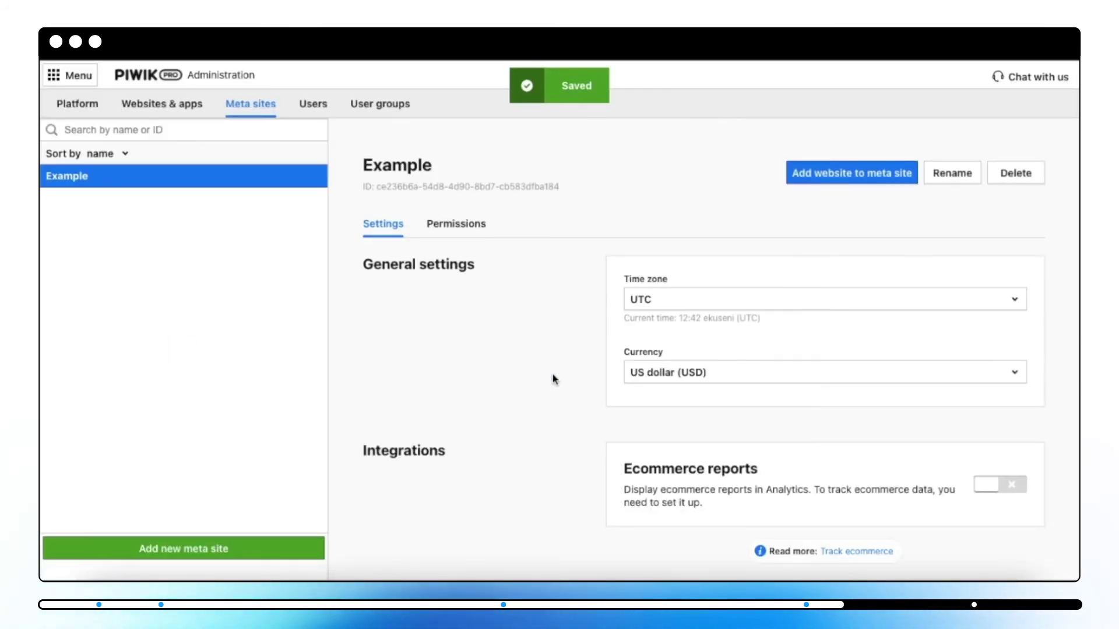
# Add the Blog and Product website sites to the Example meta site and save.
pyautogui.click(802, 173)
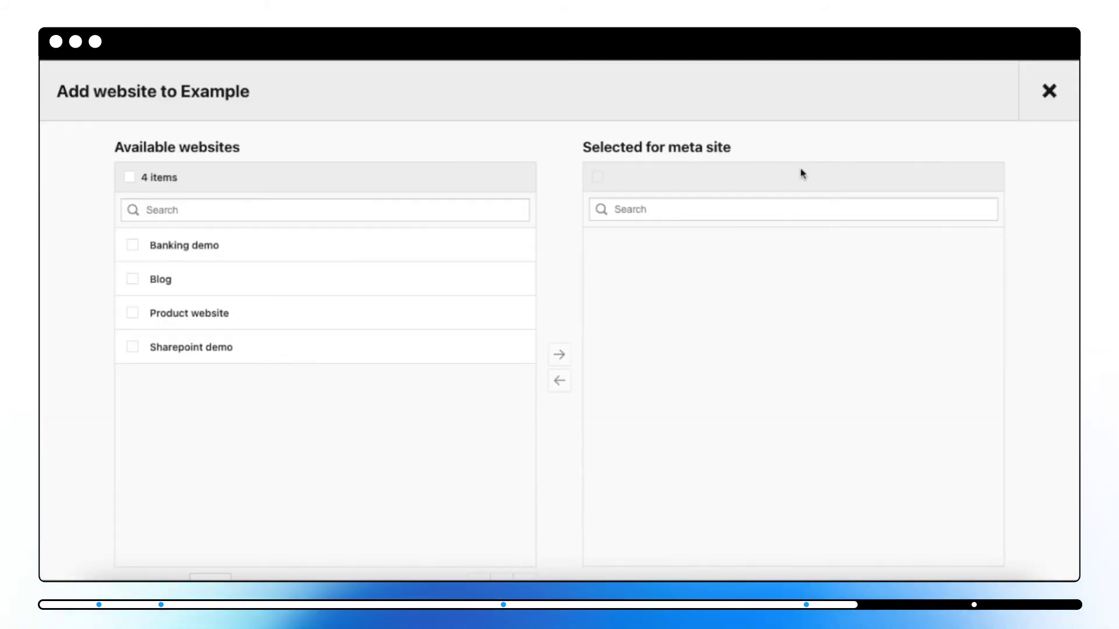
pyautogui.click(133, 280)
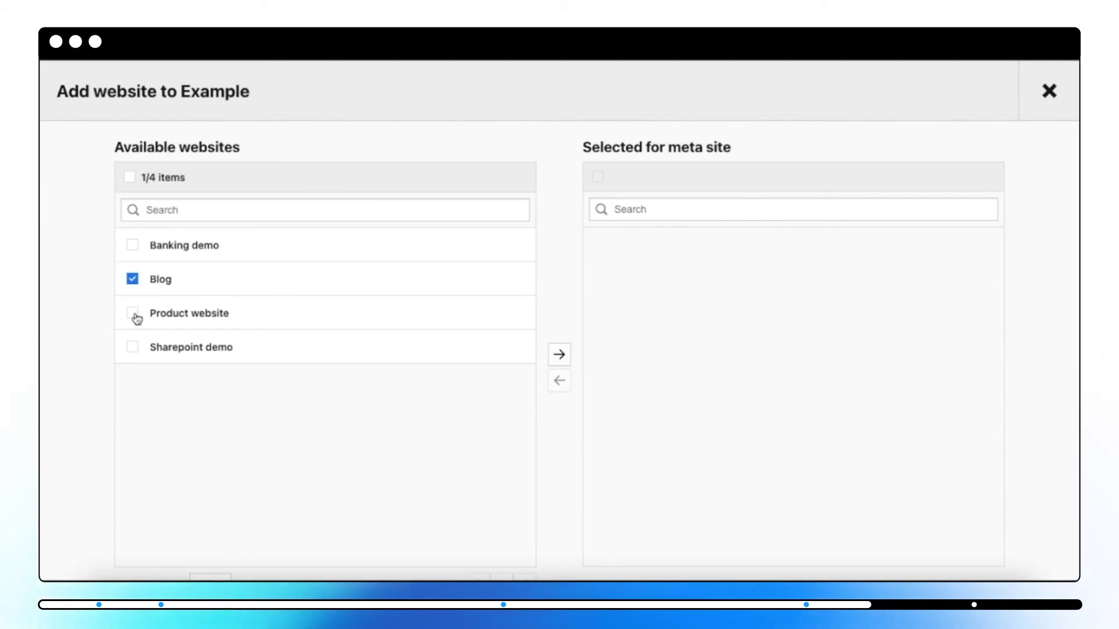
pyautogui.scroll(-1, 570, 287)
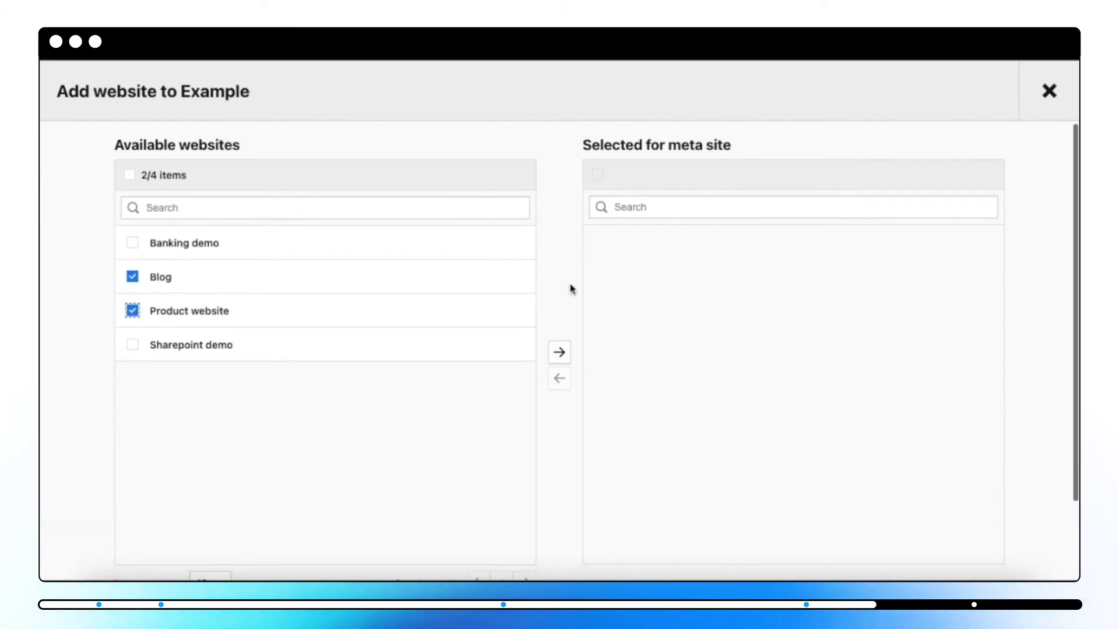
pyautogui.click(560, 353)
pyautogui.scroll(-3, 563, 355)
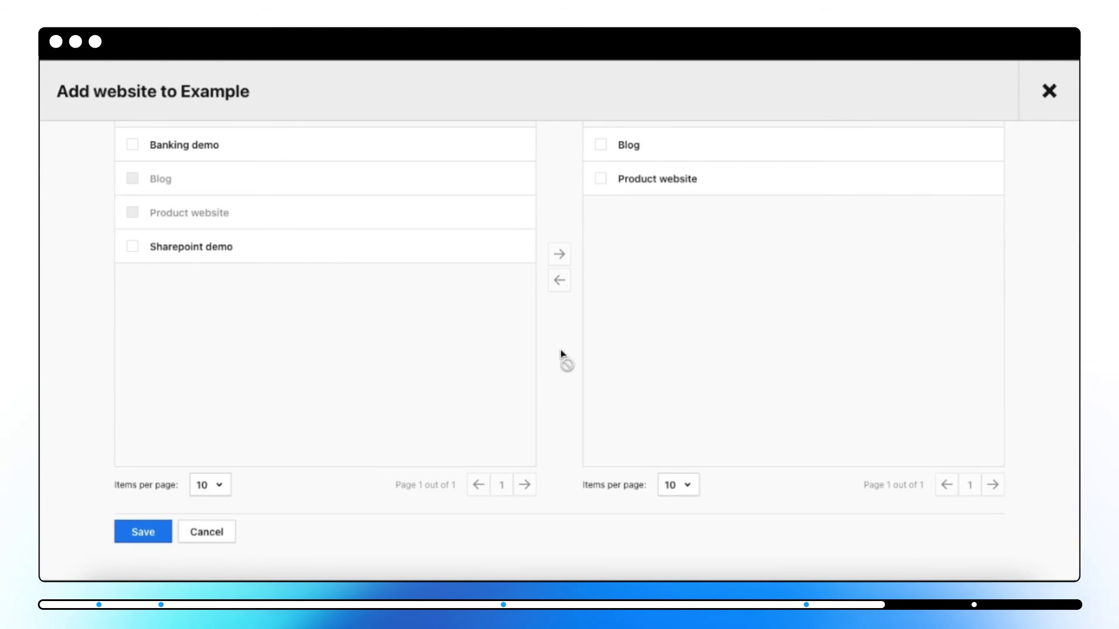
pyautogui.click(141, 532)
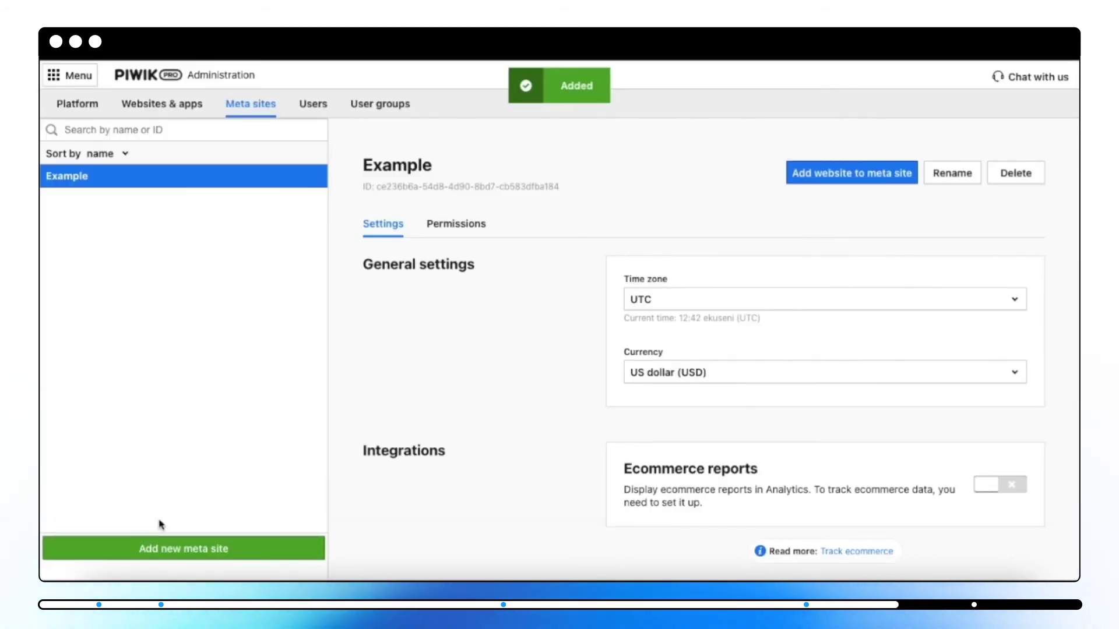
pyautogui.scroll(-6, 437, 328)
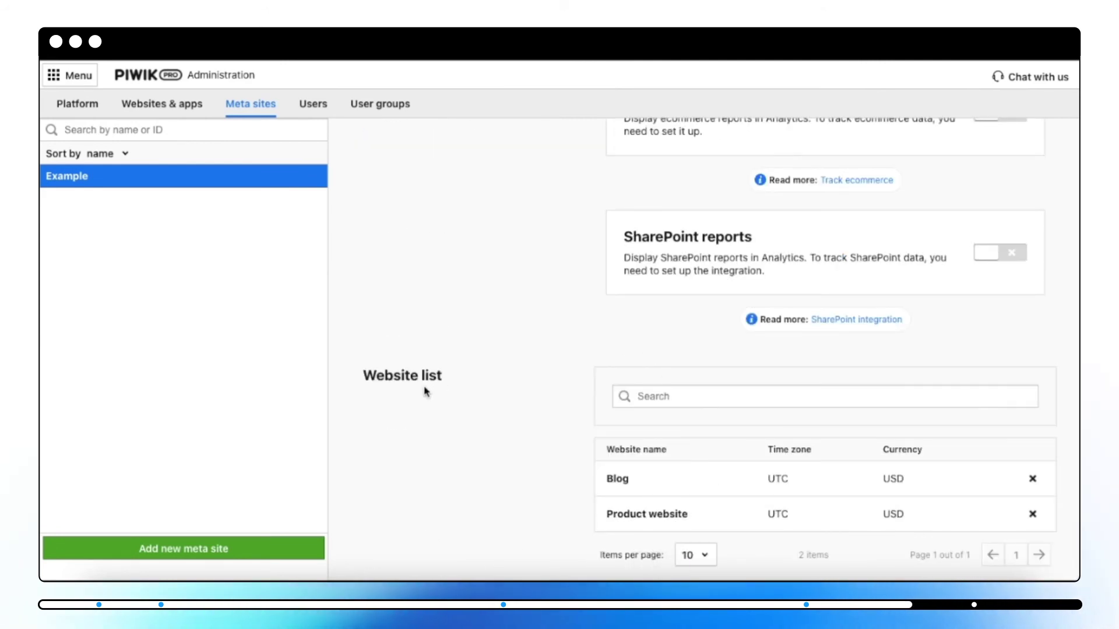
pyautogui.scroll(6, 426, 392)
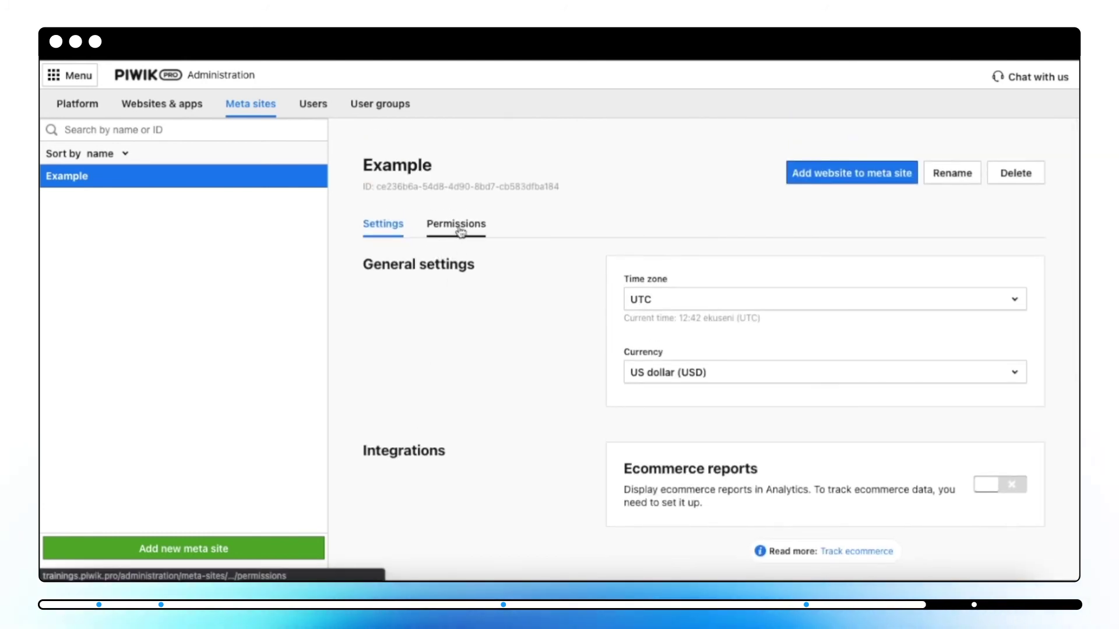
pyautogui.click(461, 231)
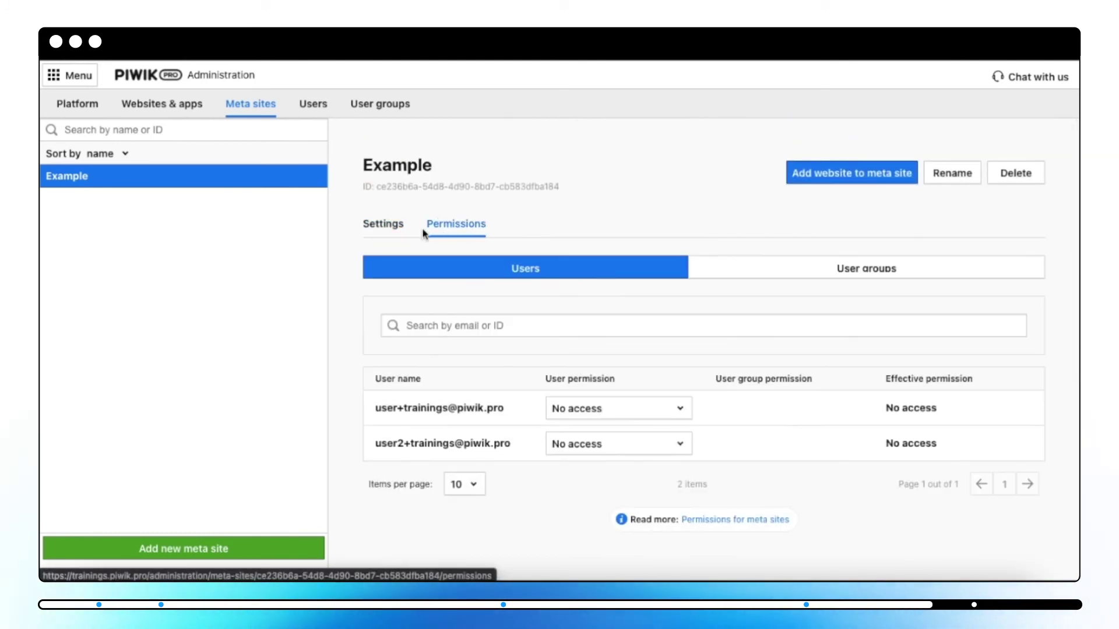
pyautogui.click(399, 236)
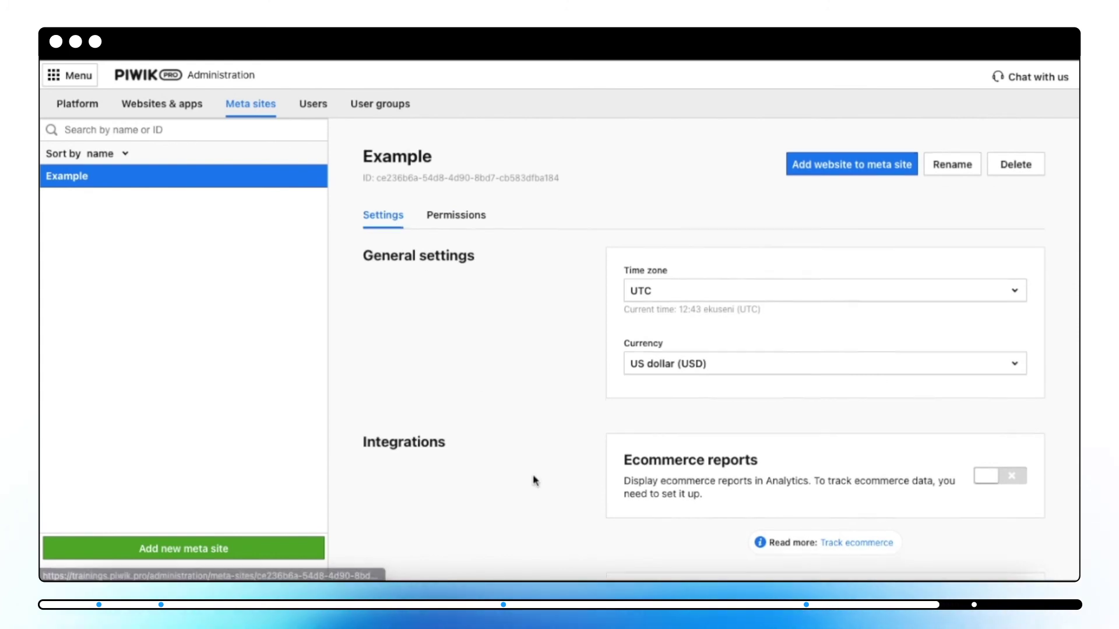
pyautogui.scroll(-5, 532, 479)
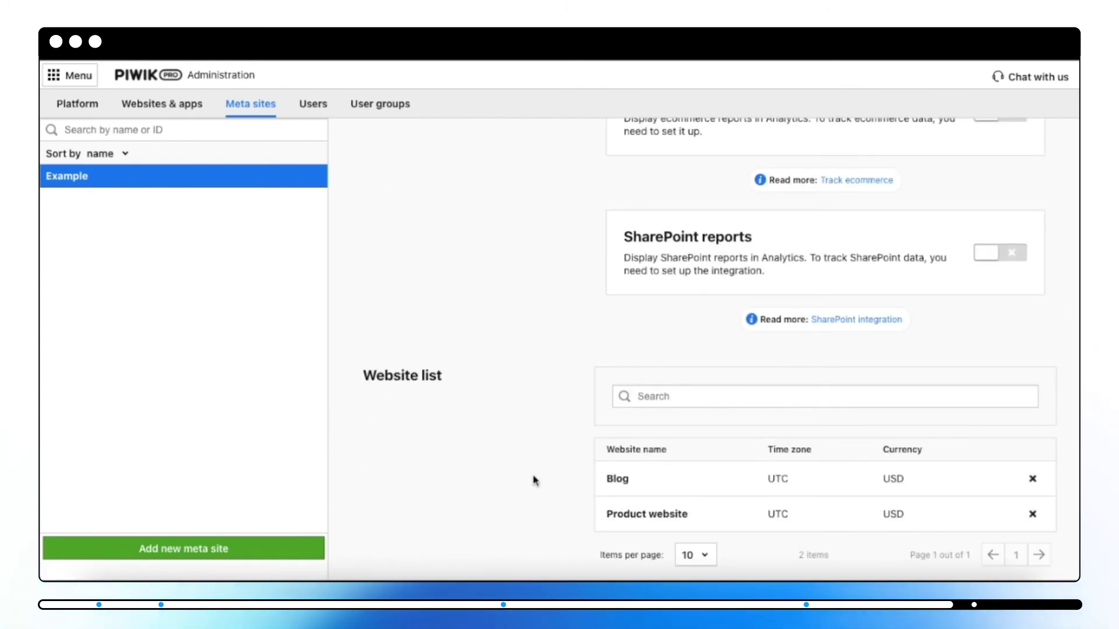
pyautogui.scroll(6, 532, 479)
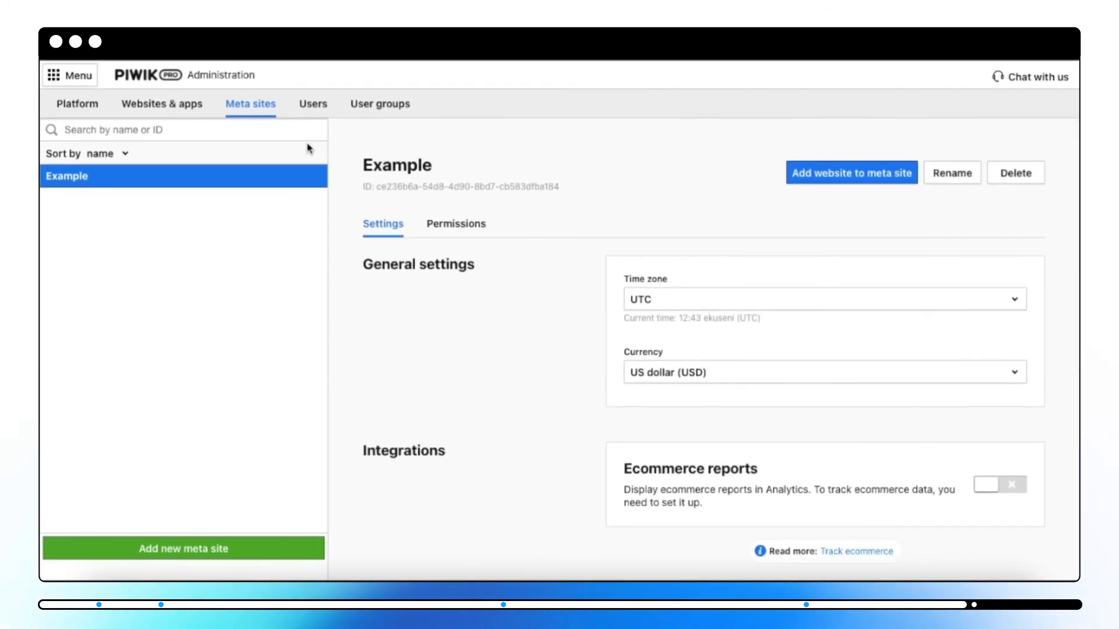
# Review the second training user's language, region and module access settings, then show the User groups list.
pyautogui.click(314, 106)
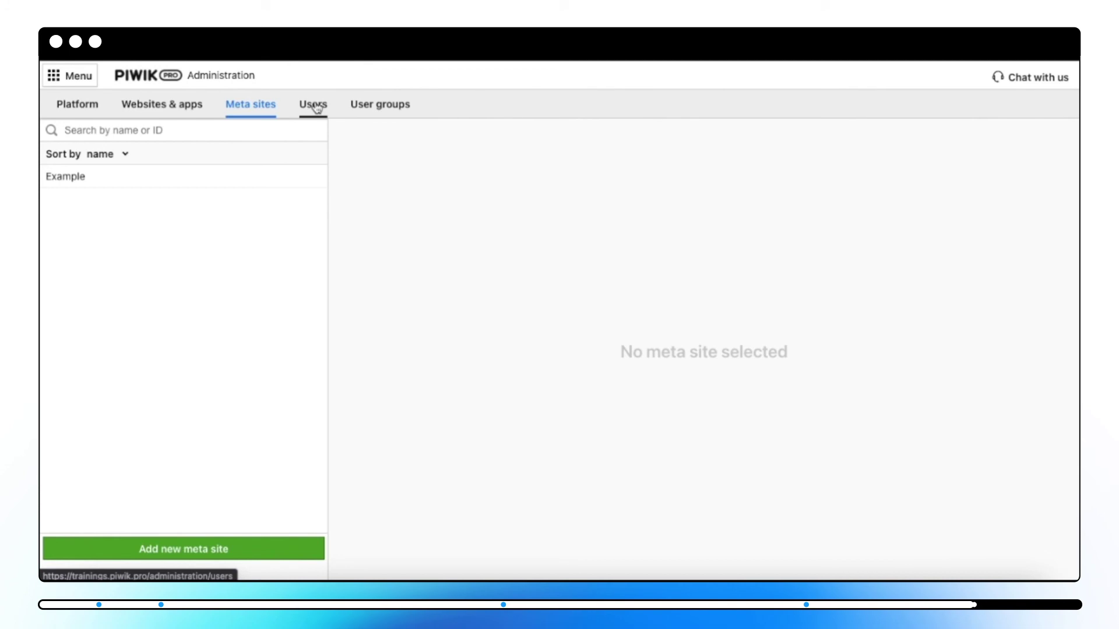
pyautogui.click(315, 106)
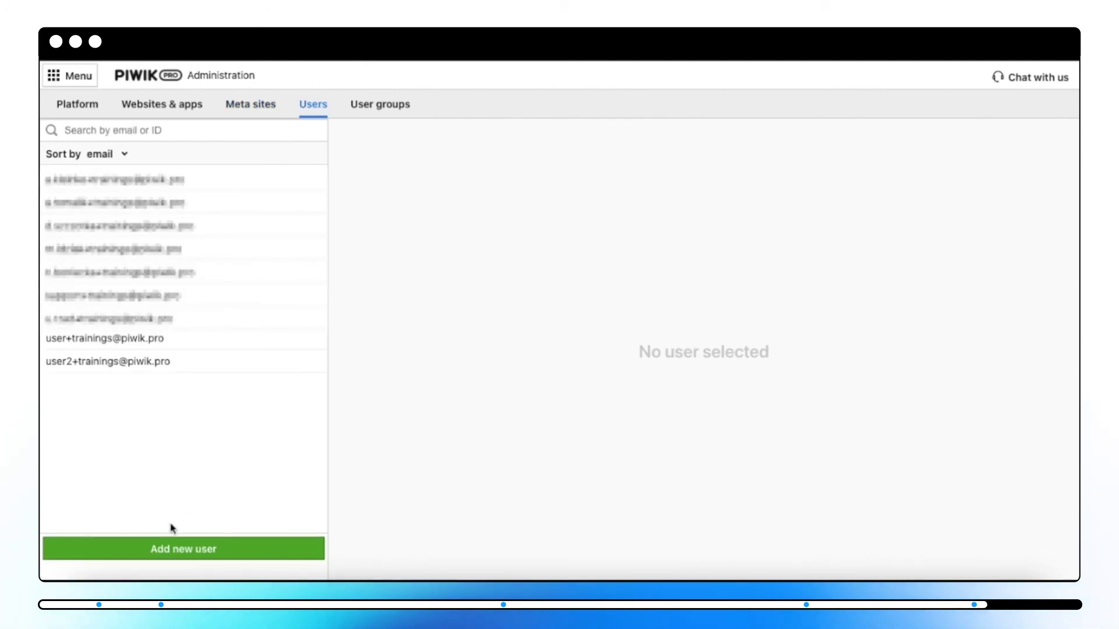
pyautogui.click(183, 364)
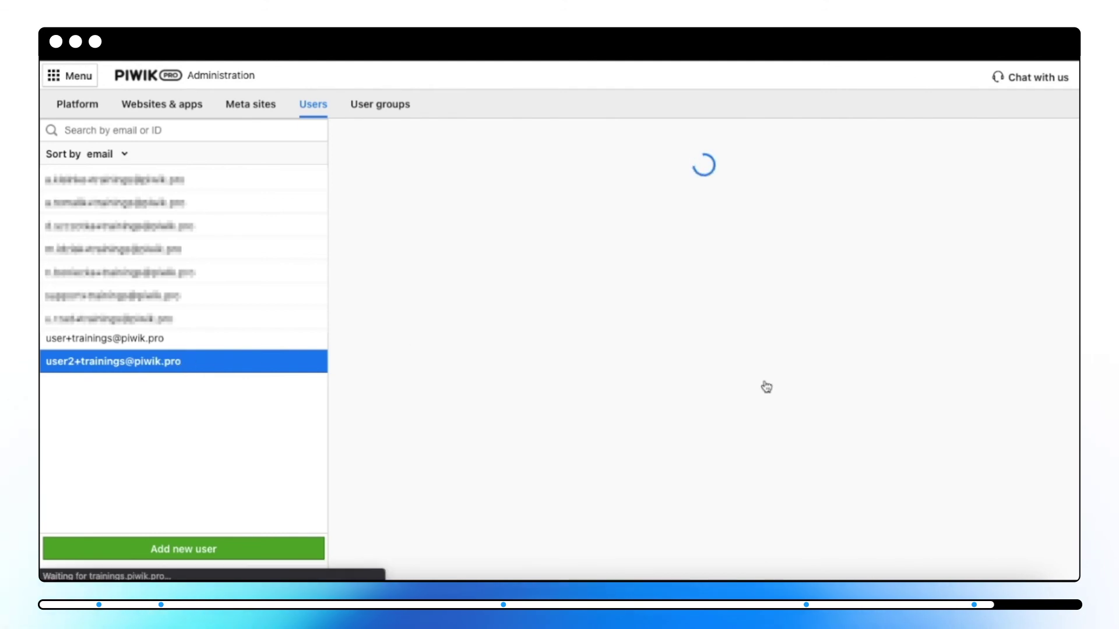
pyautogui.scroll(-3, 650, 233)
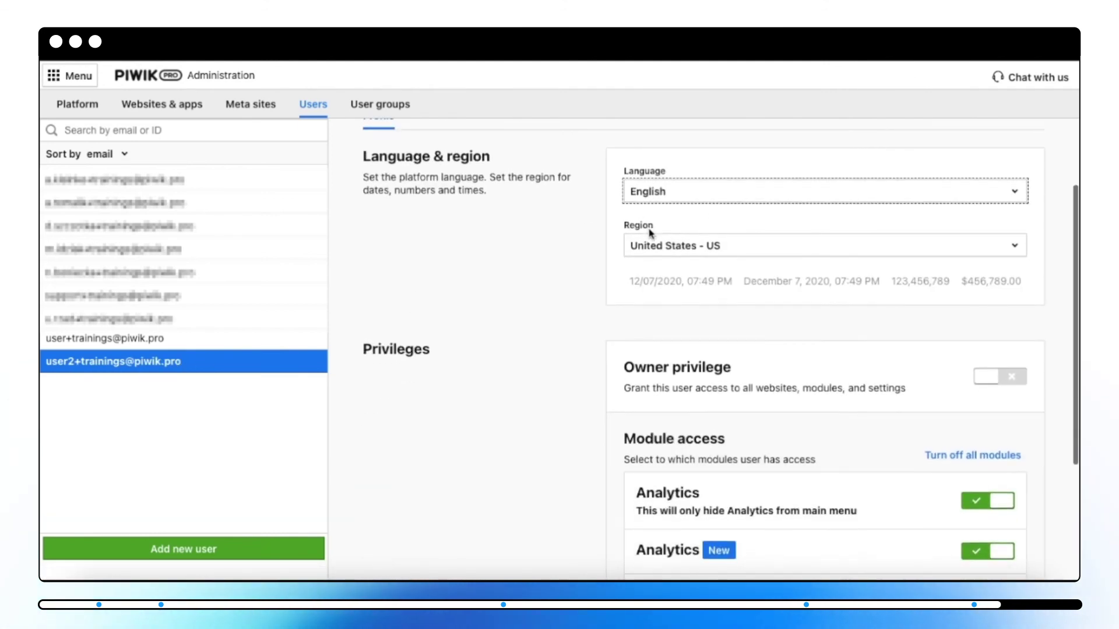
pyautogui.scroll(-3, 651, 233)
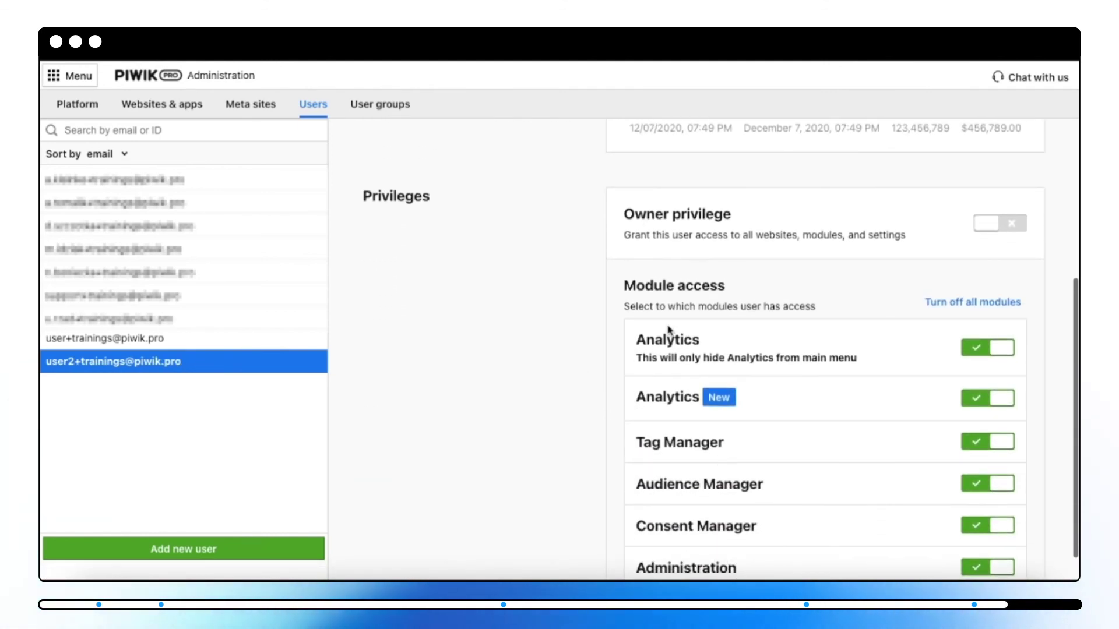
pyautogui.scroll(5, 668, 330)
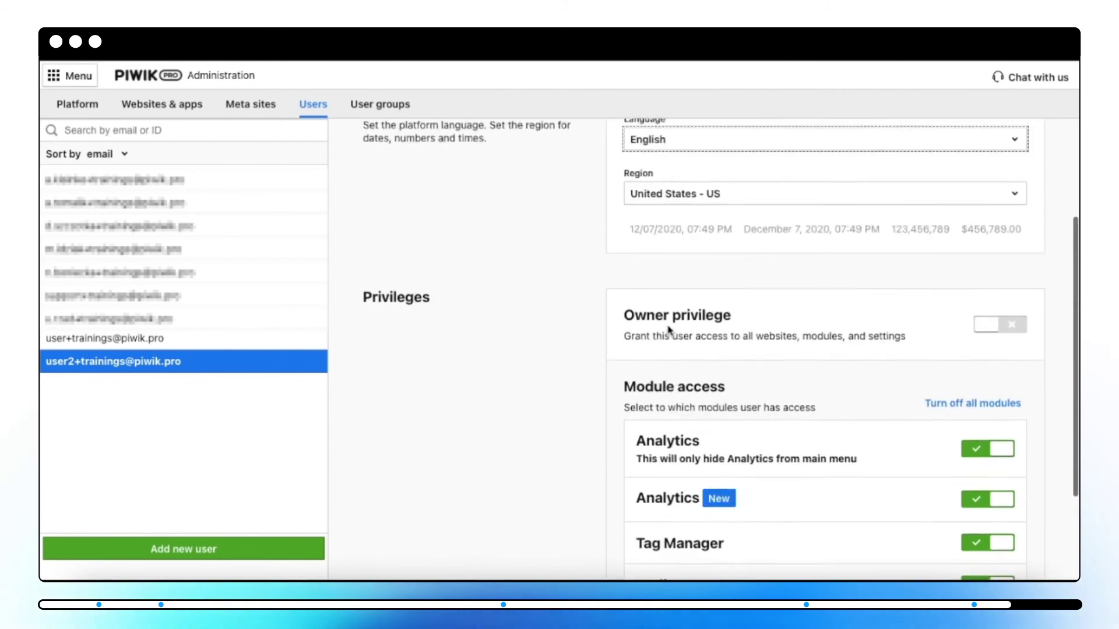
pyautogui.click(403, 117)
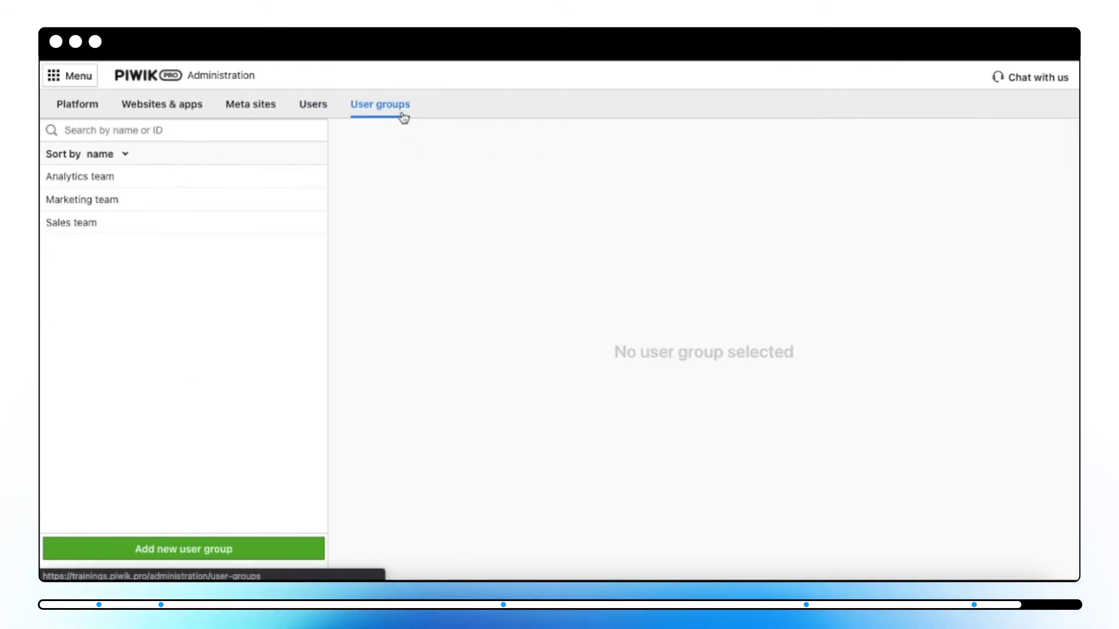
# Show Analytics team's website permissions, checking Banking demo's access options but leaving it at No access.
pyautogui.click(287, 184)
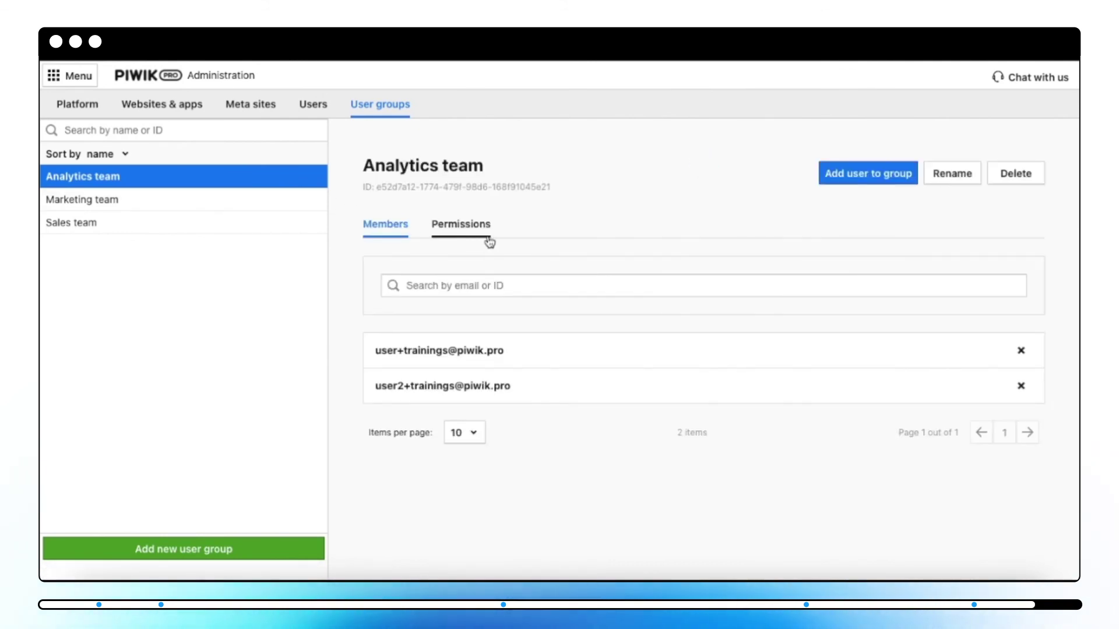
pyautogui.click(484, 231)
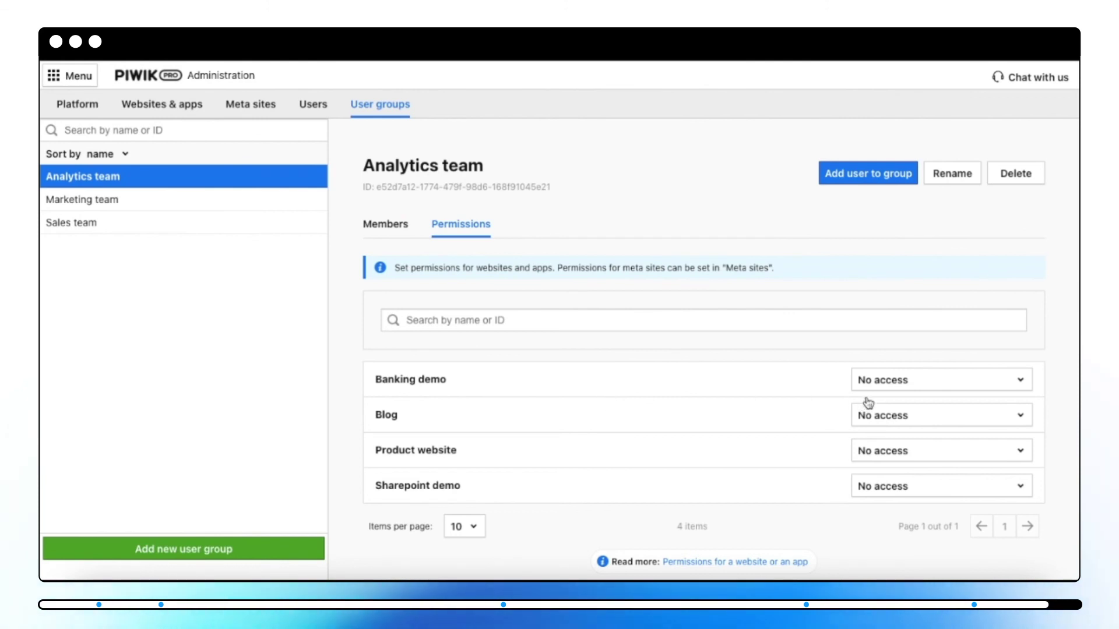
pyautogui.click(887, 384)
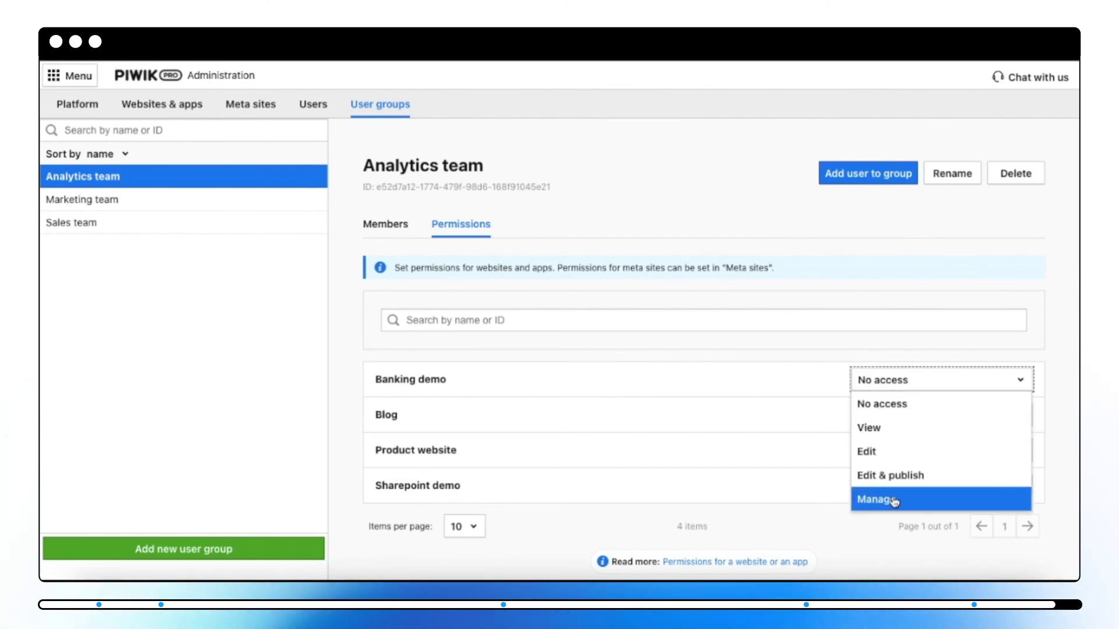
pyautogui.click(868, 230)
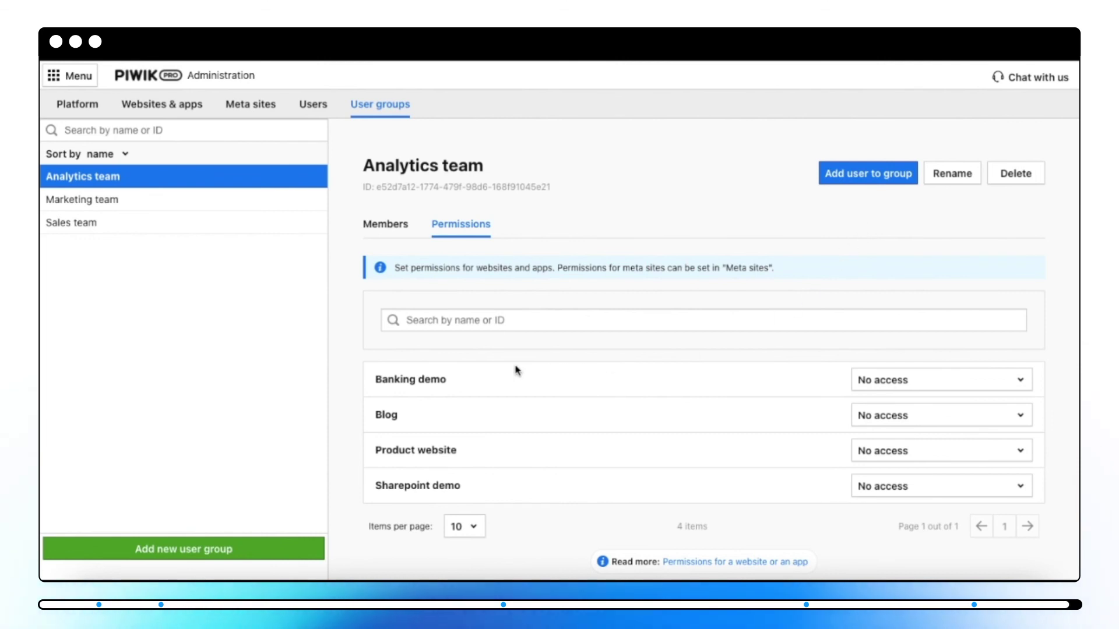